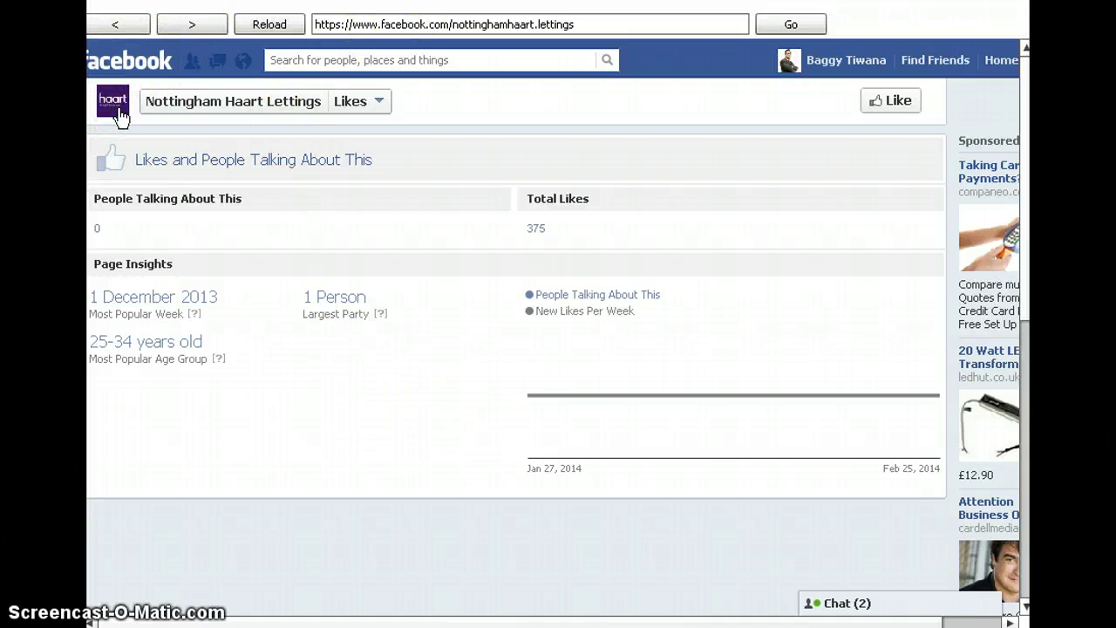
- Open the Nottingham Haart Lettings timeline from its likes view and look through the older posts down to August 2012
left_click(119, 116)
left_click(366, 311)
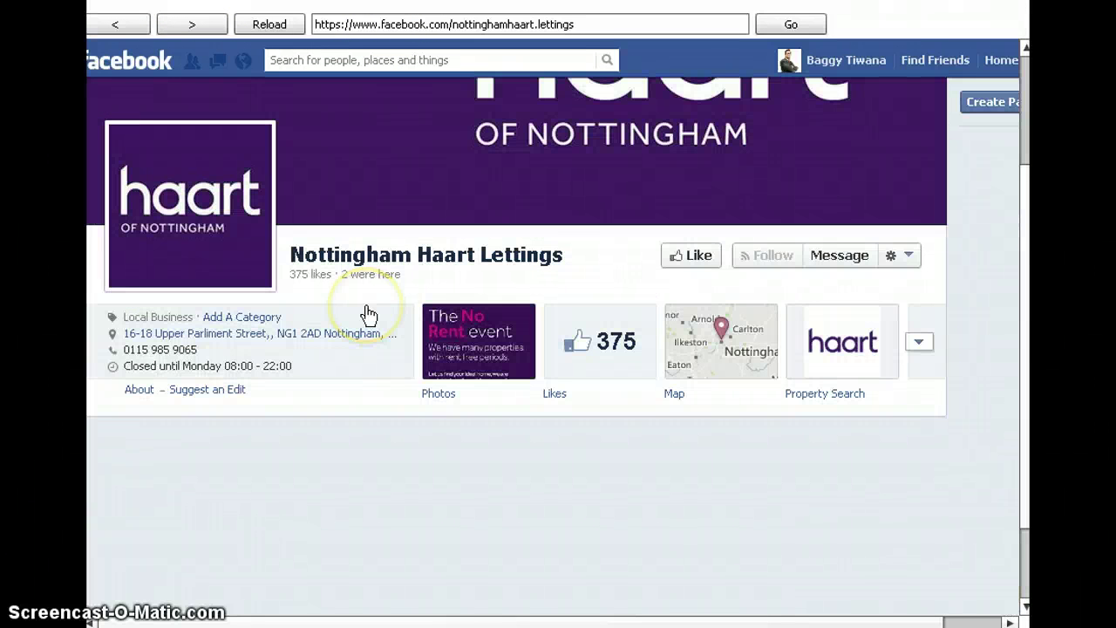
left_click(404, 429)
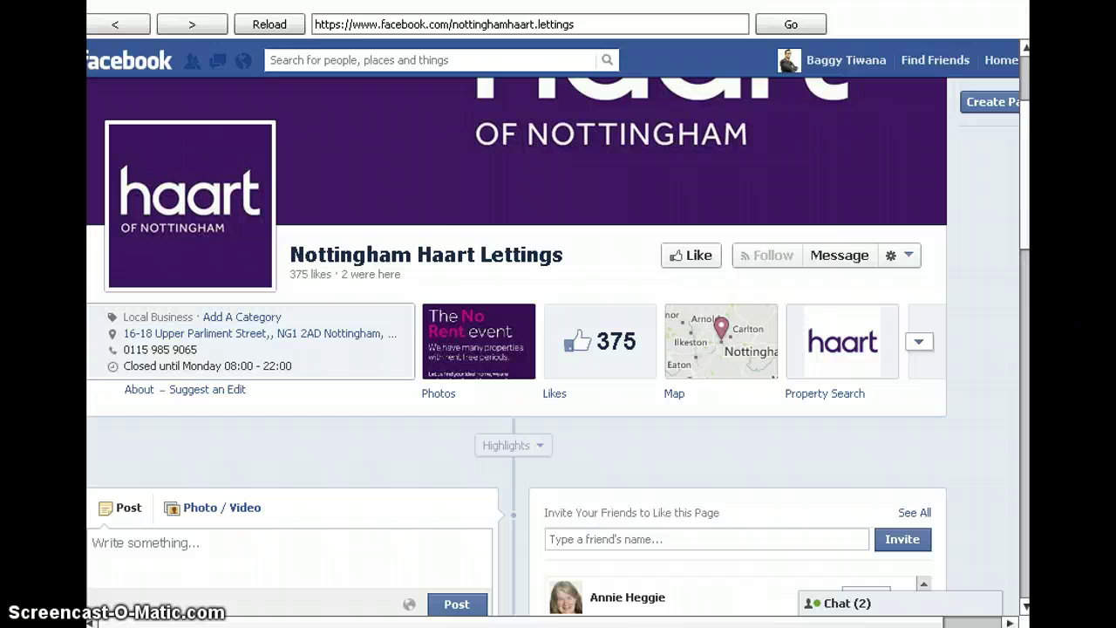
left_click(1021, 169)
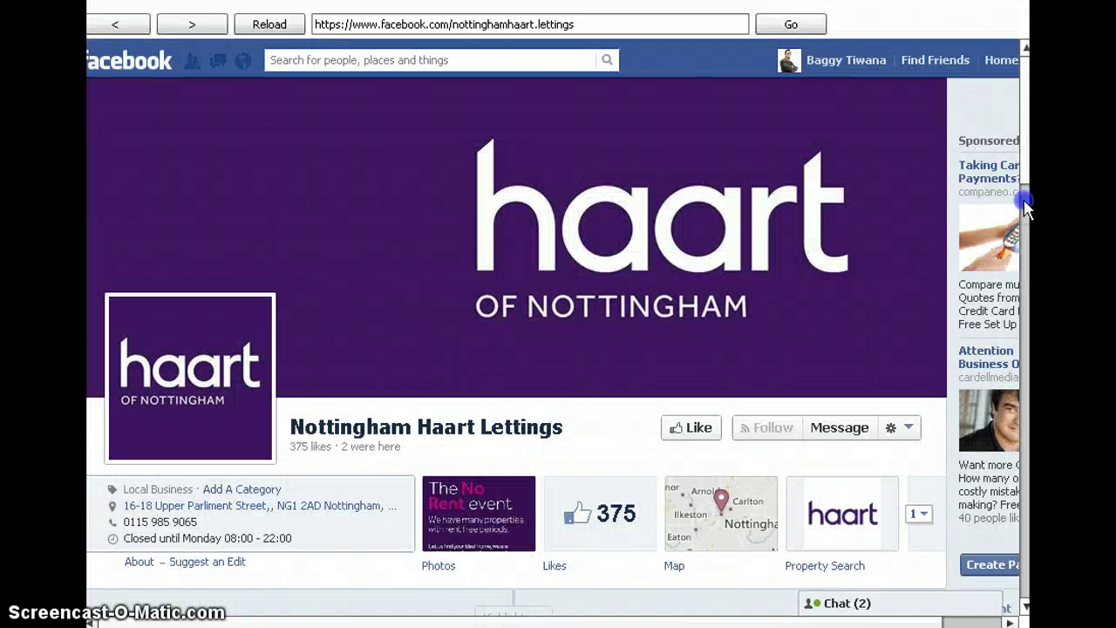
left_click_drag(1021, 270, 1026, 351)
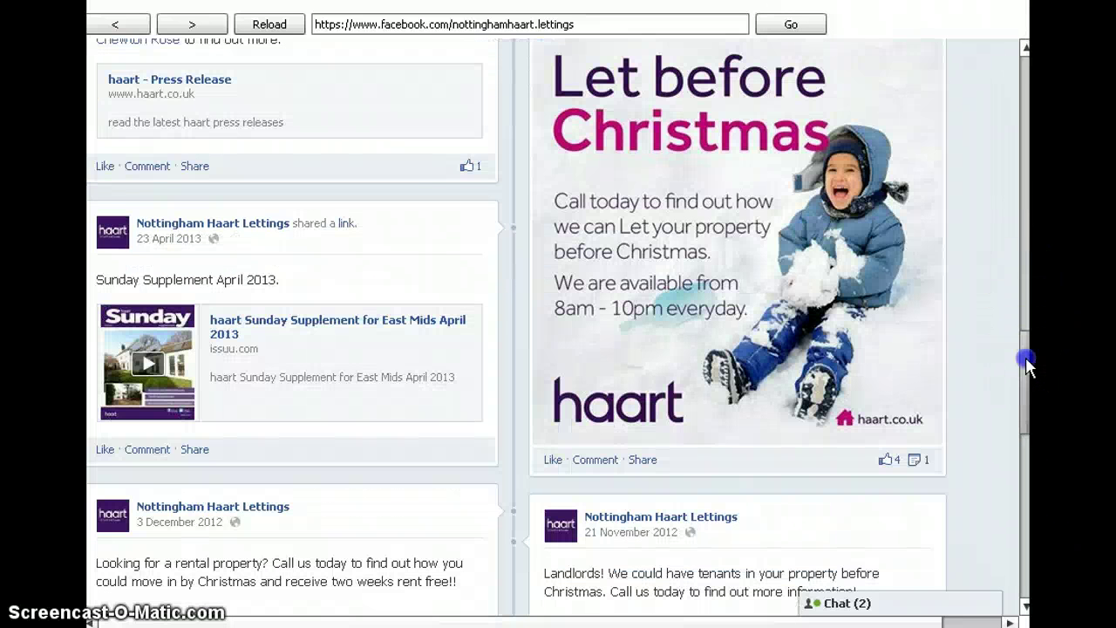
left_click(1021, 232)
left_click(459, 503)
scroll(460, 513, "down", 2)
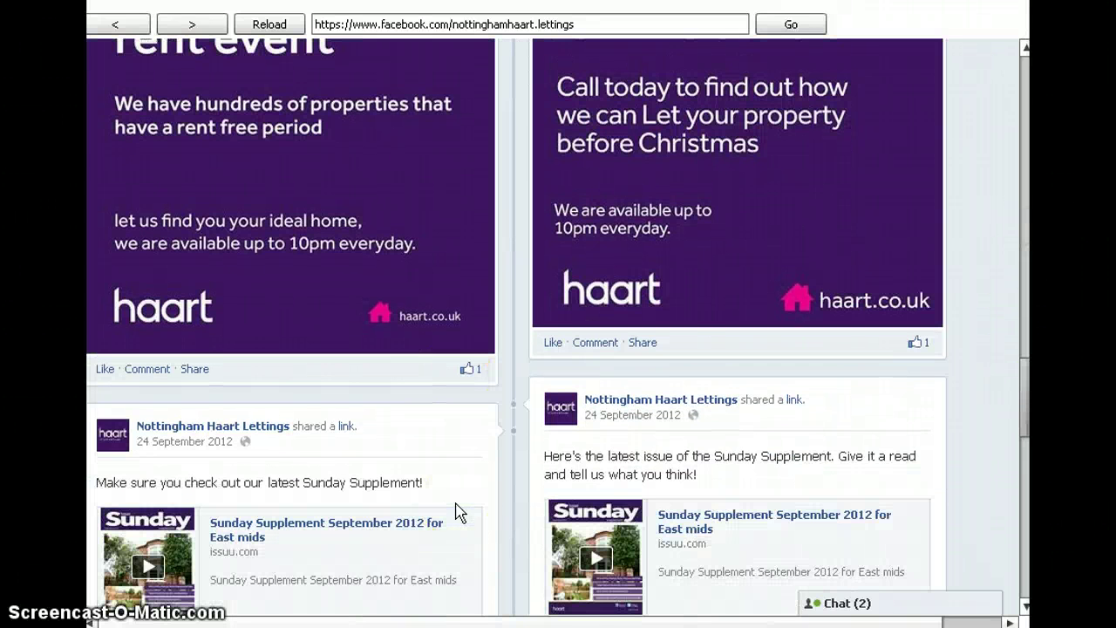
scroll(460, 513, "down", 2)
scroll(460, 513, "down", 2)
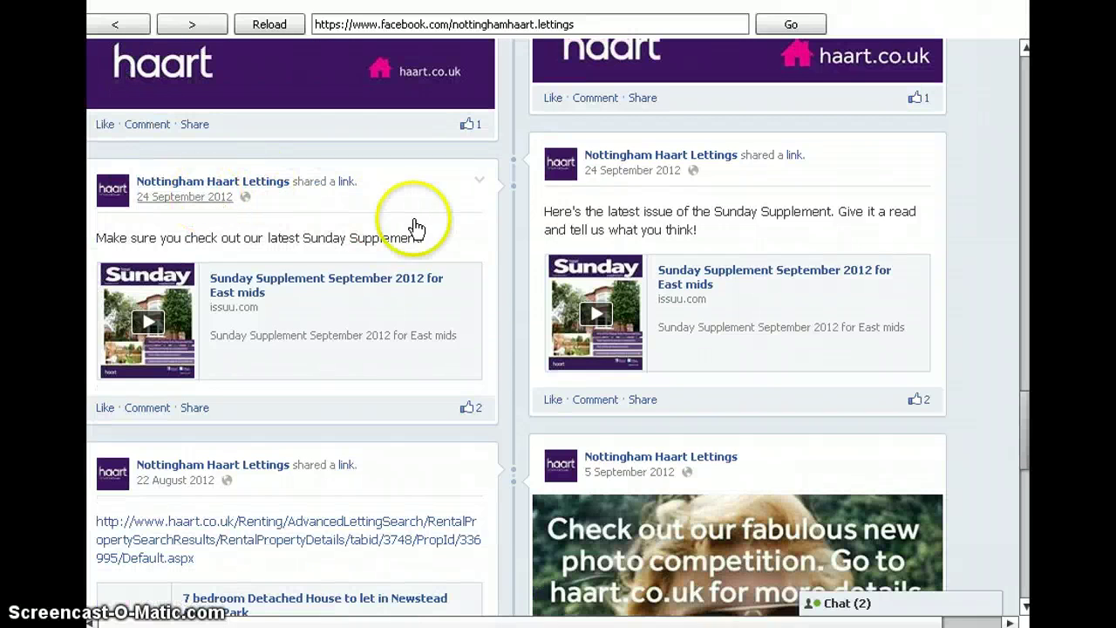
scroll(413, 287, "up", 4)
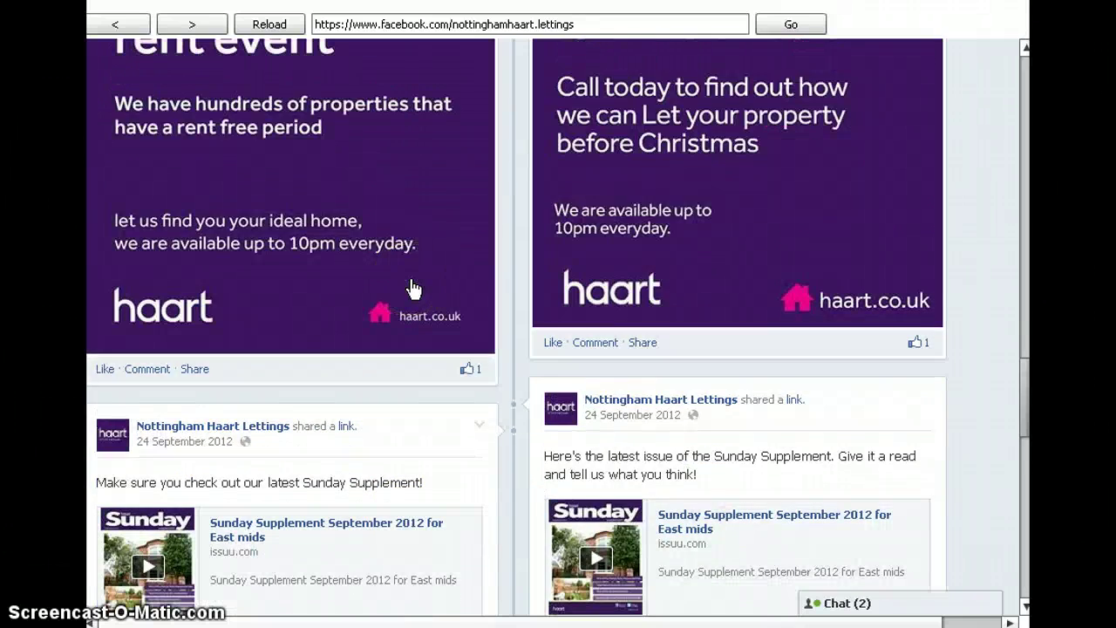
scroll(413, 287, "up", 10)
scroll(414, 288, "up", 10)
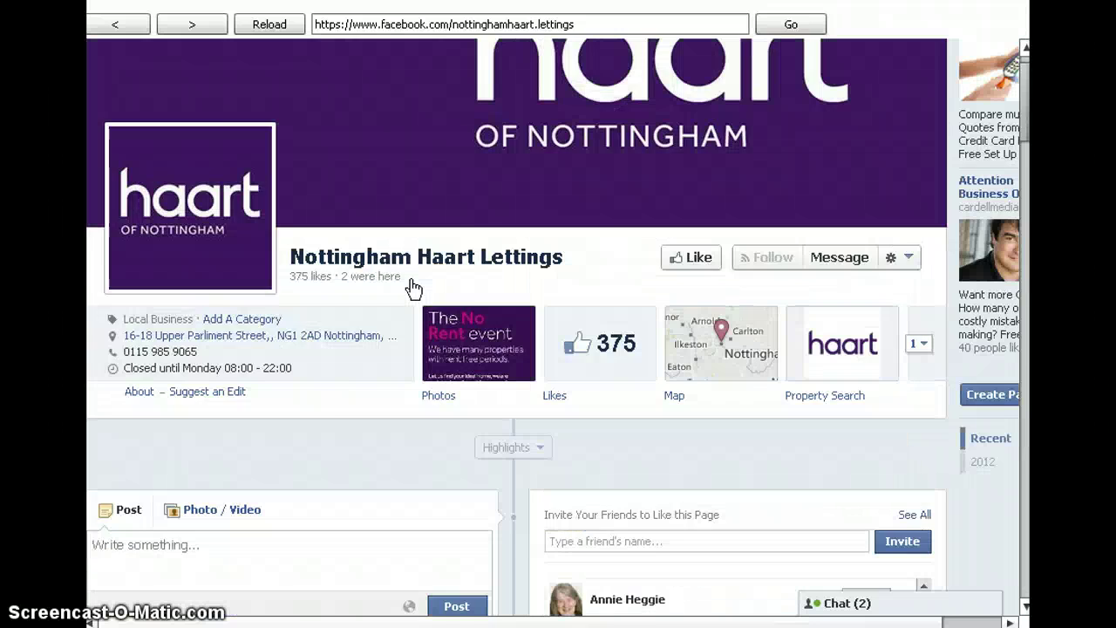
- Examine the reviews and the 2013 posts on the Nottingham Haart Lettings timeline, and close the page
scroll(413, 289, "down", 3)
scroll(414, 289, "down", 3)
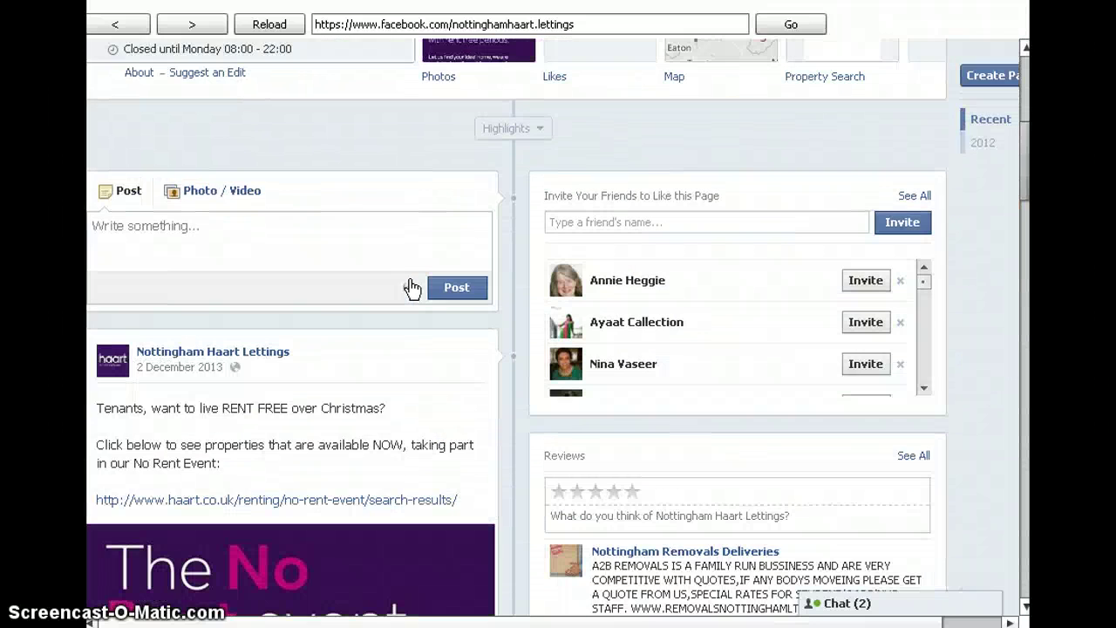
scroll(413, 288, "down", 2)
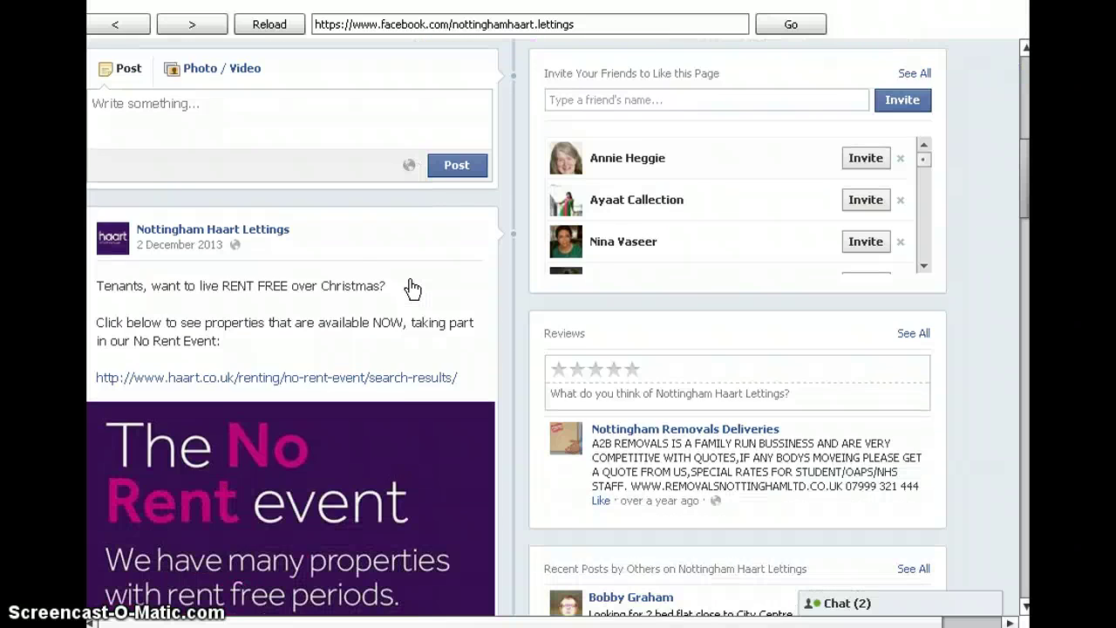
scroll(412, 288, "down", 6)
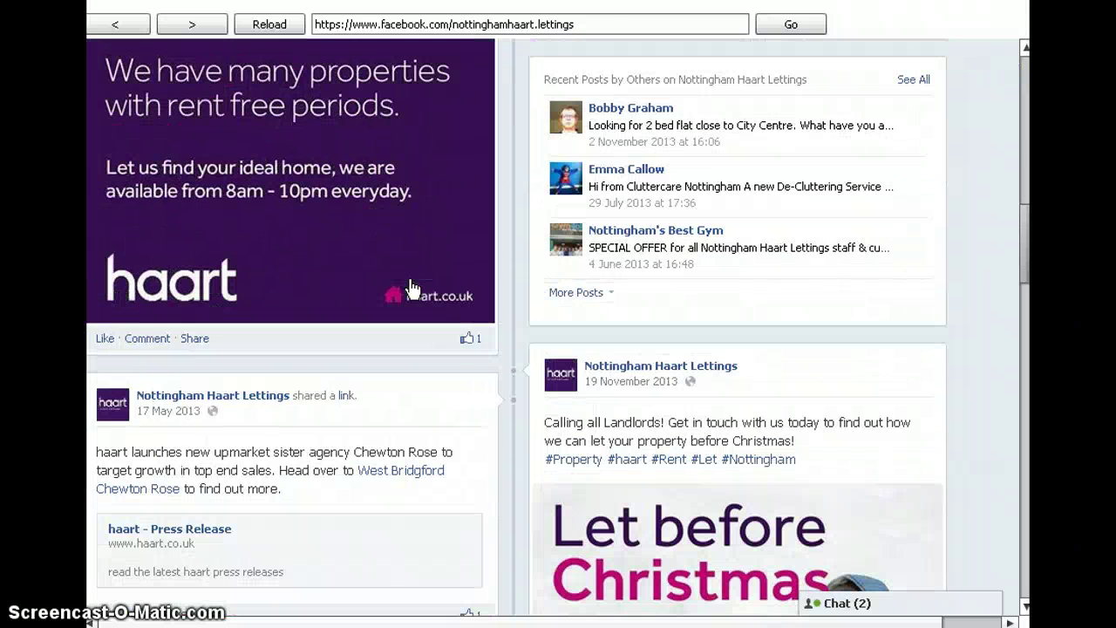
scroll(412, 289, "down", 3)
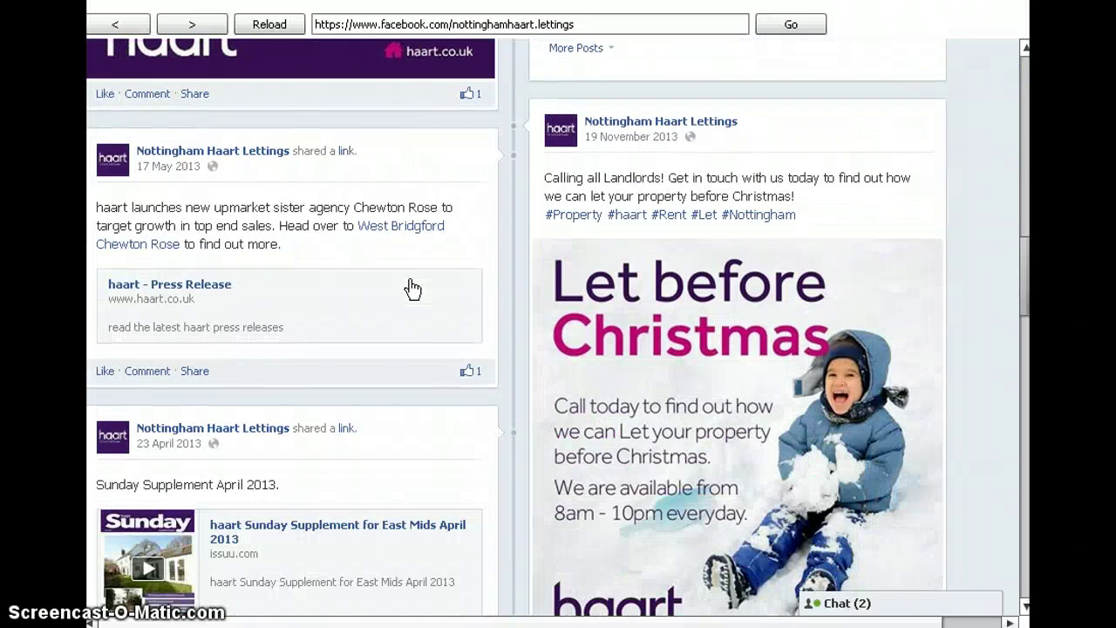
scroll(412, 289, "up", 15)
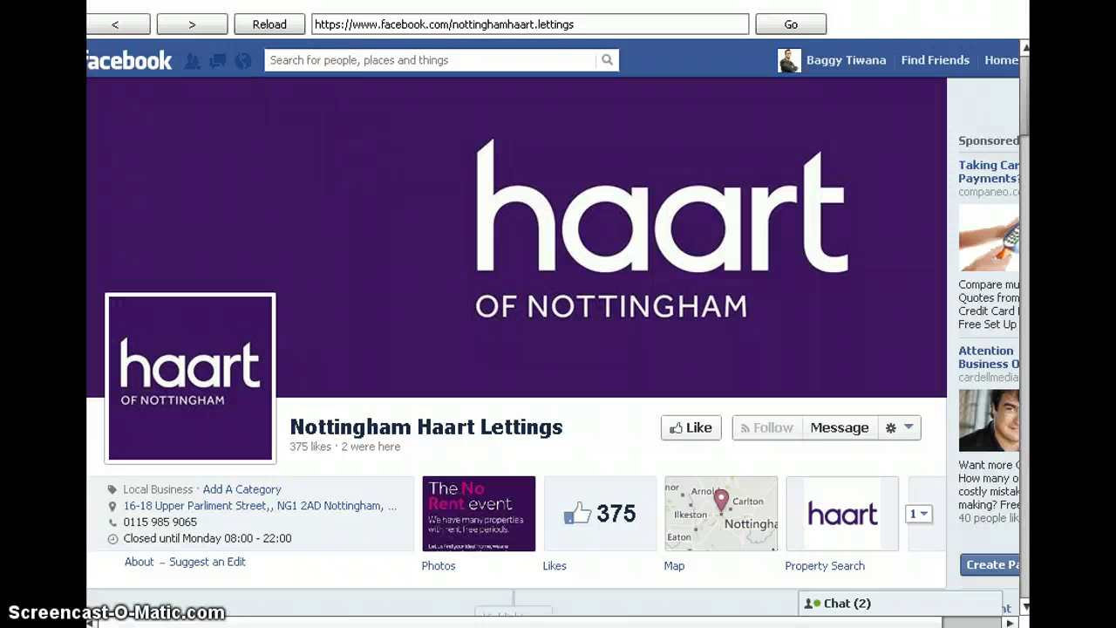
key("alt+F4")
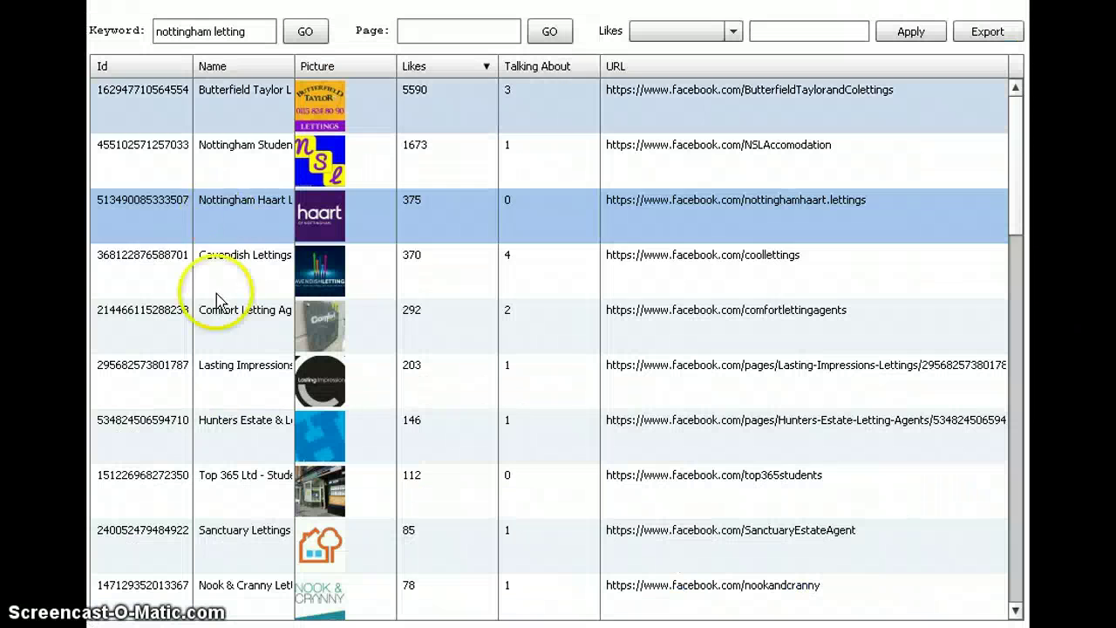
- Extract the comment and like UIDs from the Nottingham Haart Lettings page and agree to process its posts
right_click(219, 214)
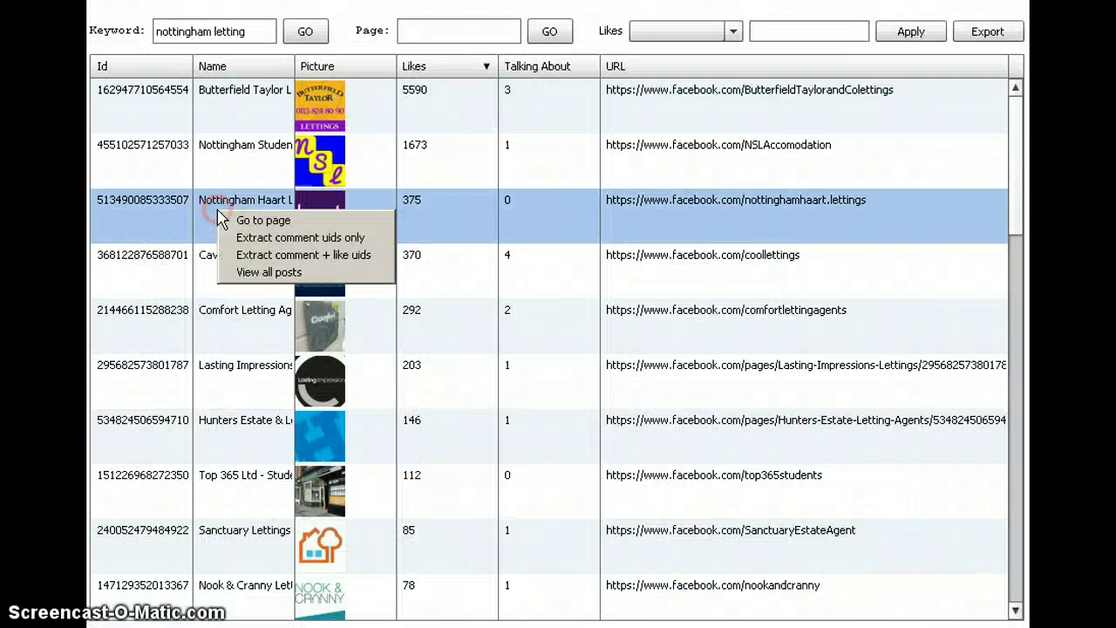
left_click(258, 258)
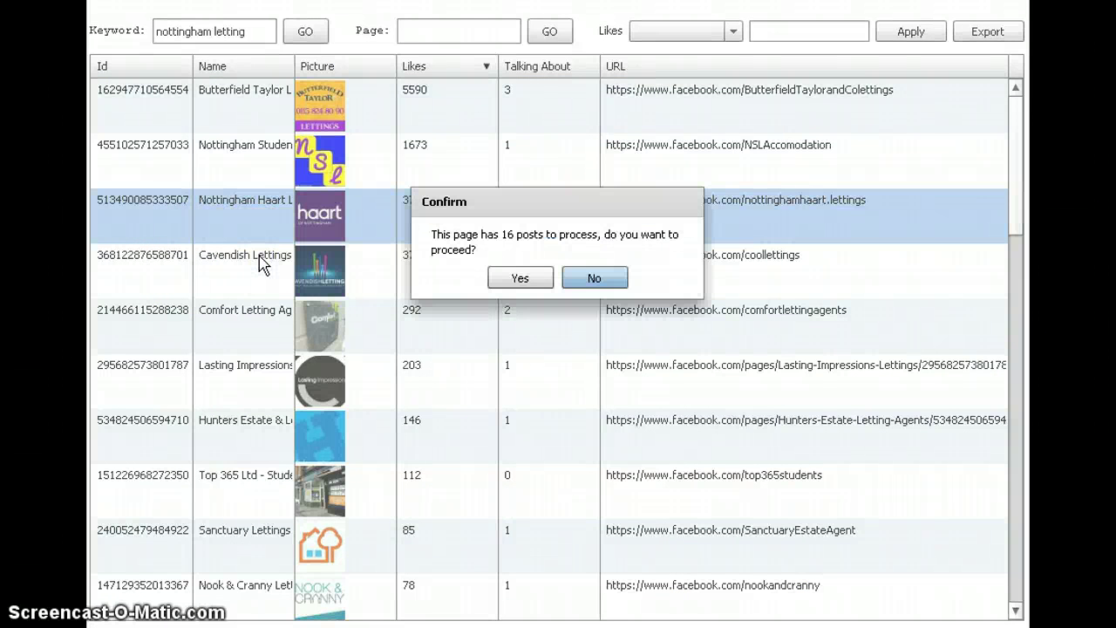
left_click(541, 278)
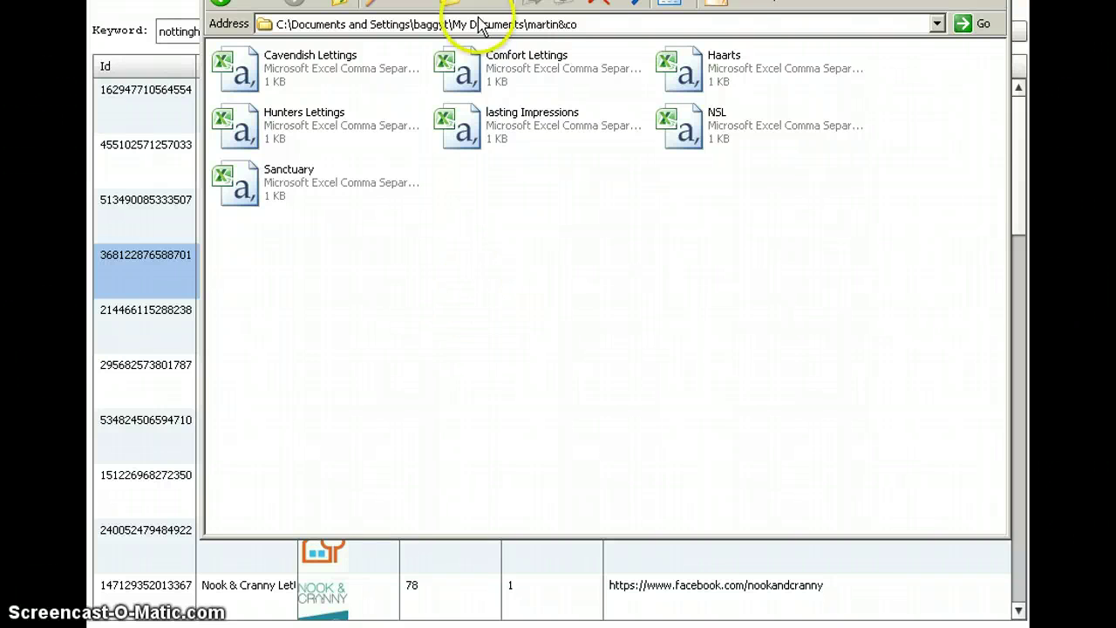
- Open the Comfort Lettings CSV file from the martin&co folder in Excel and look through the user IDs in column A
left_click_drag(203, 261, 578, 261)
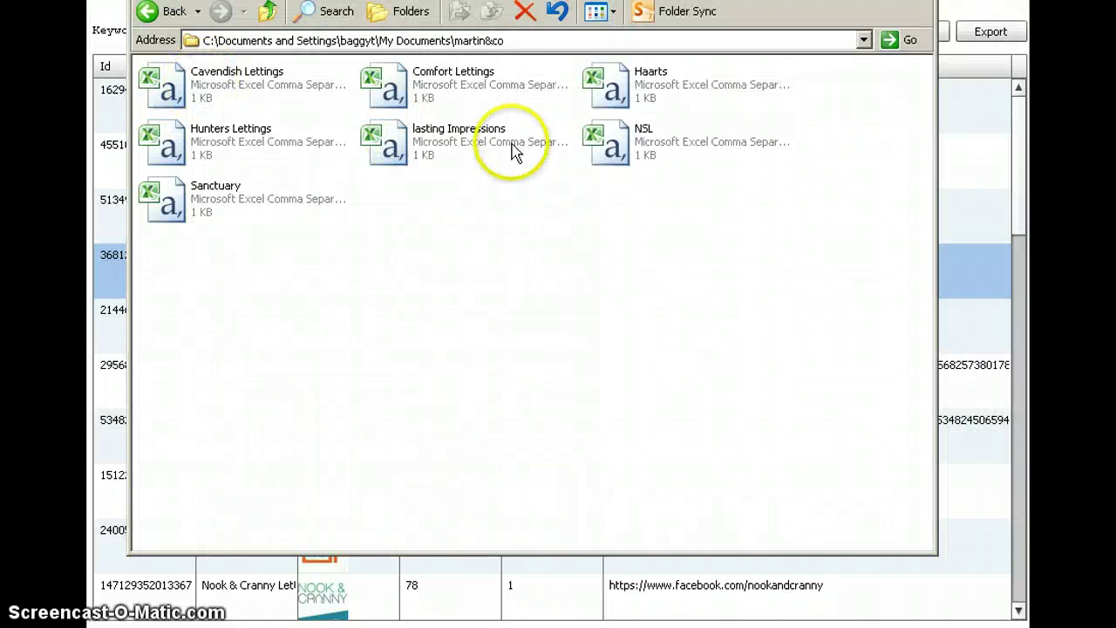
left_click(288, 84)
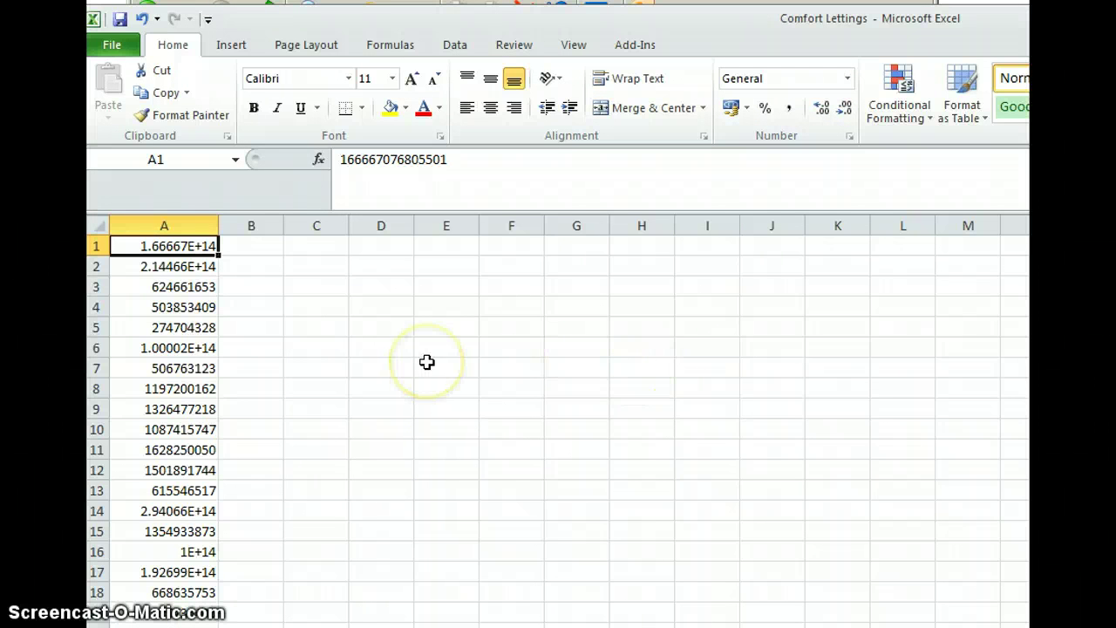
scroll(426, 362, "down", 2)
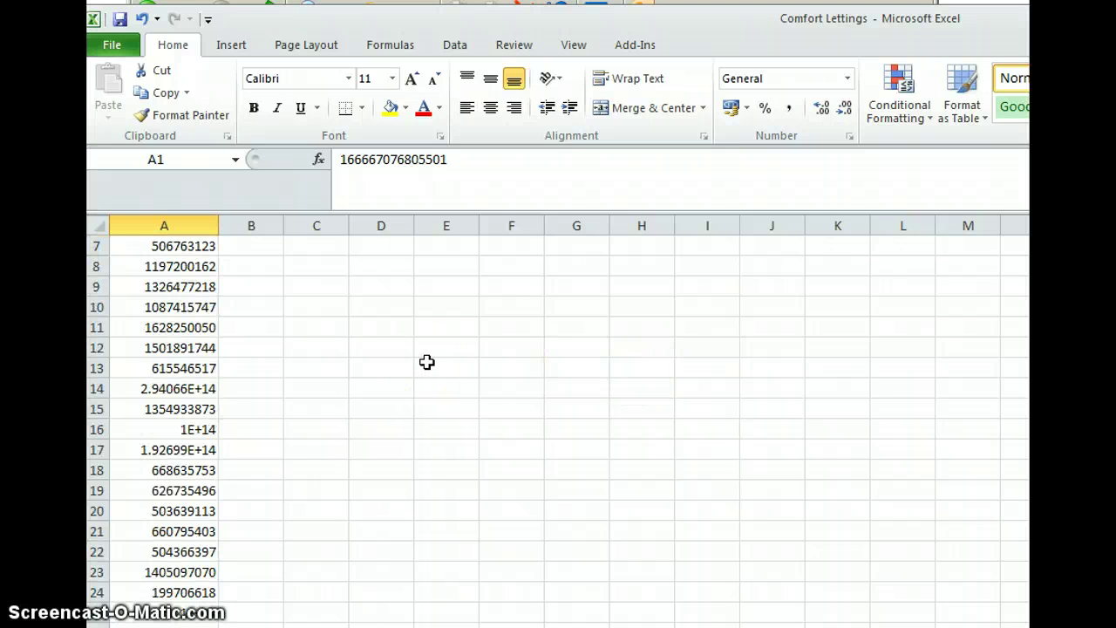
scroll(426, 362, "down", 1)
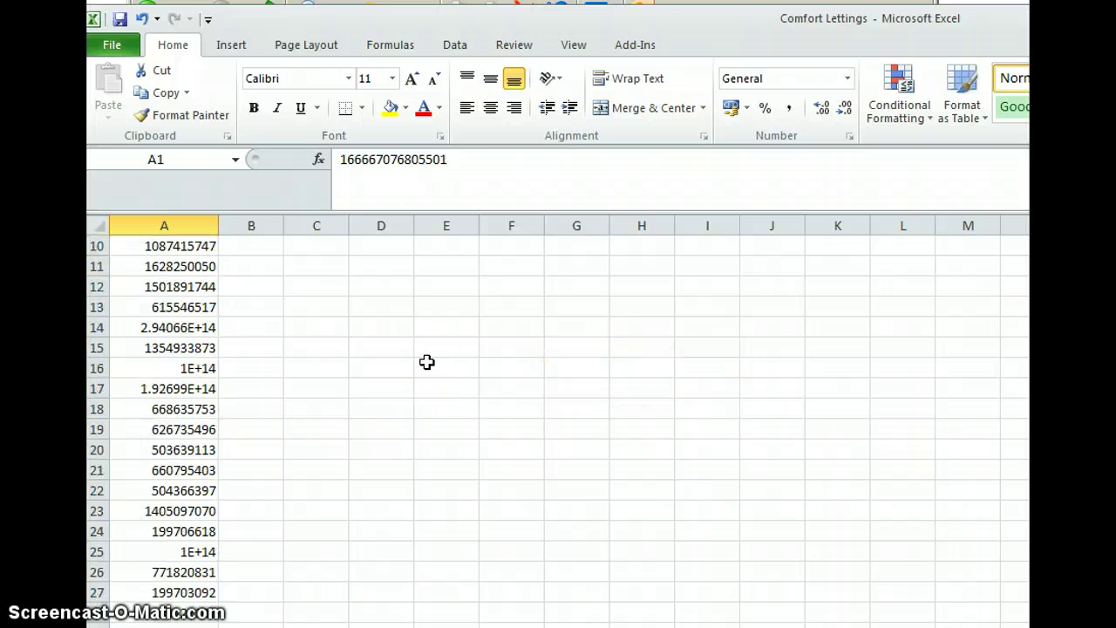
scroll(427, 362, "down", 5)
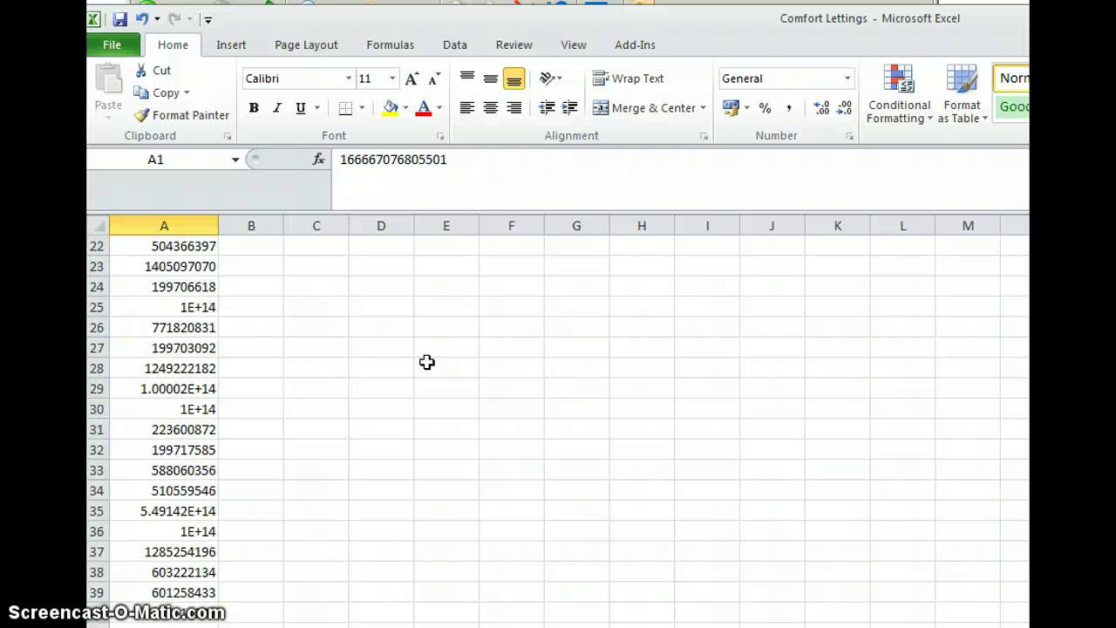
scroll(426, 362, "down", 5)
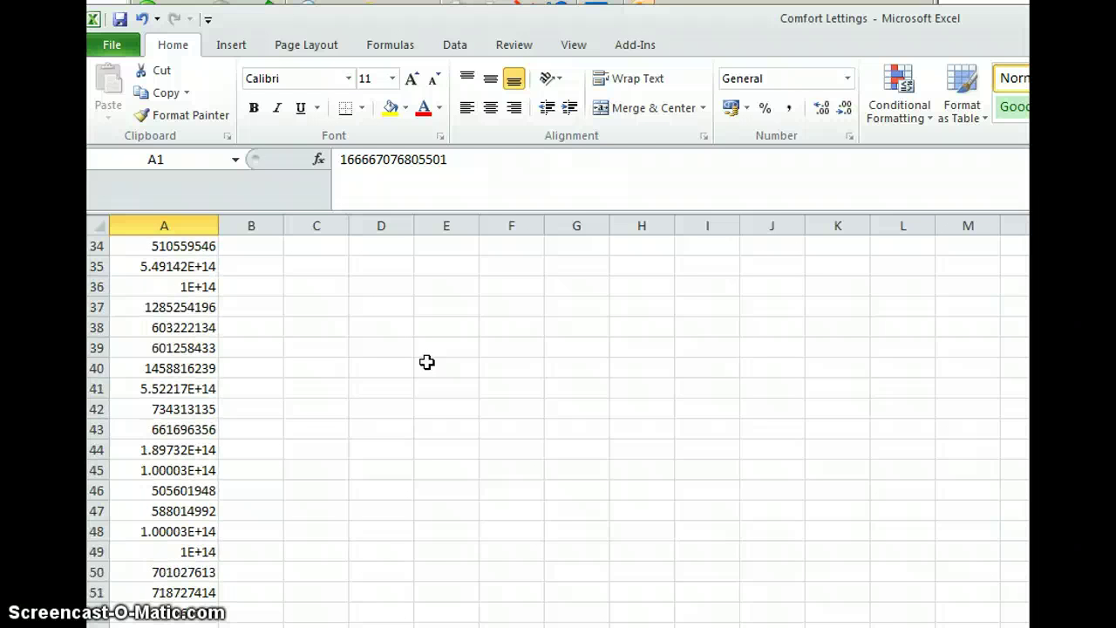
scroll(427, 361, "down", 4)
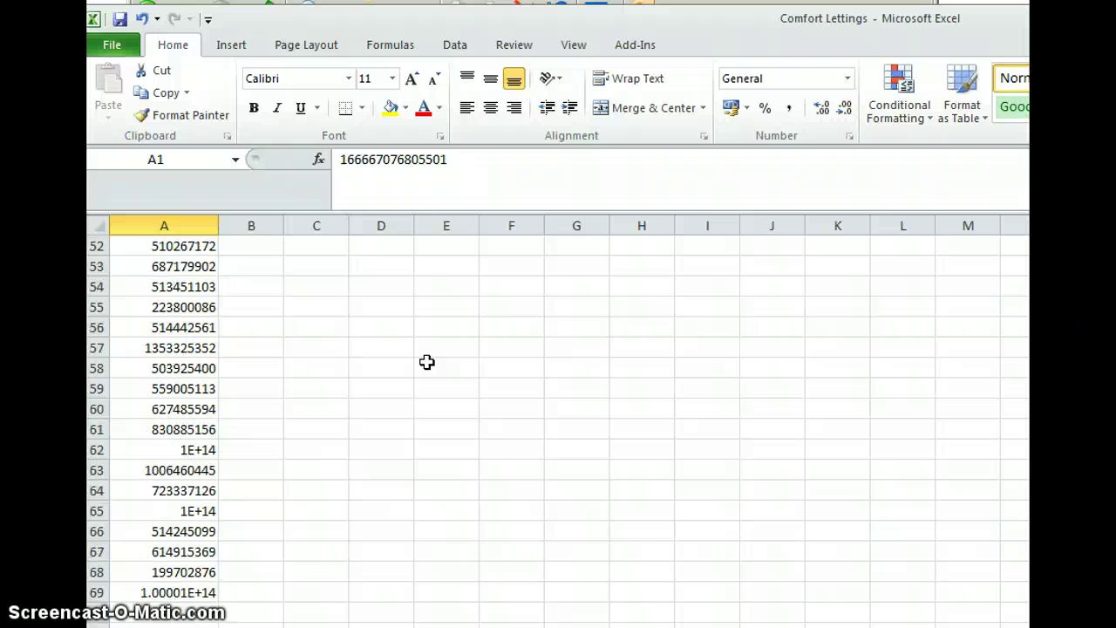
scroll(427, 362, "up", 1)
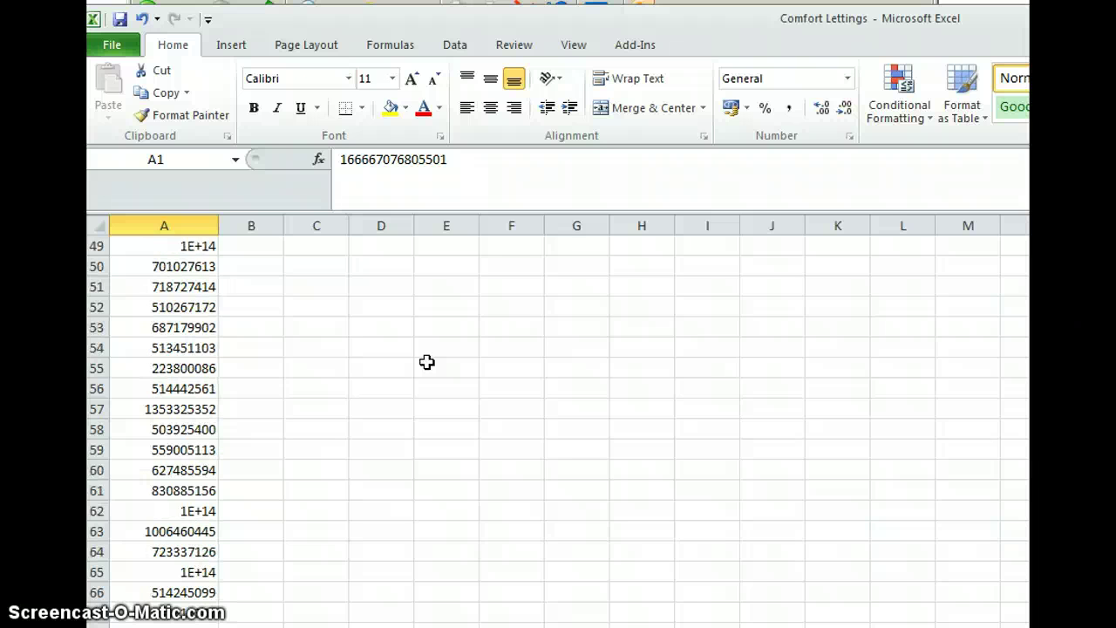
- Paste the Comfort Lettings user IDs at the end of the combined ID list in column A
left_click(366, 361)
key("ctrl+v")
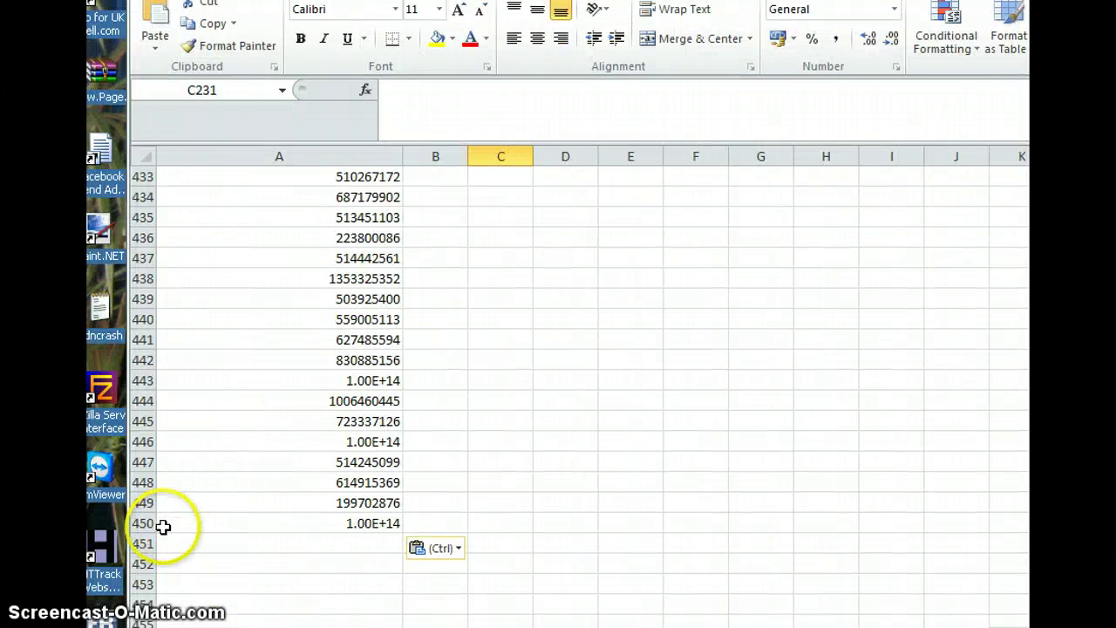
left_click(159, 528)
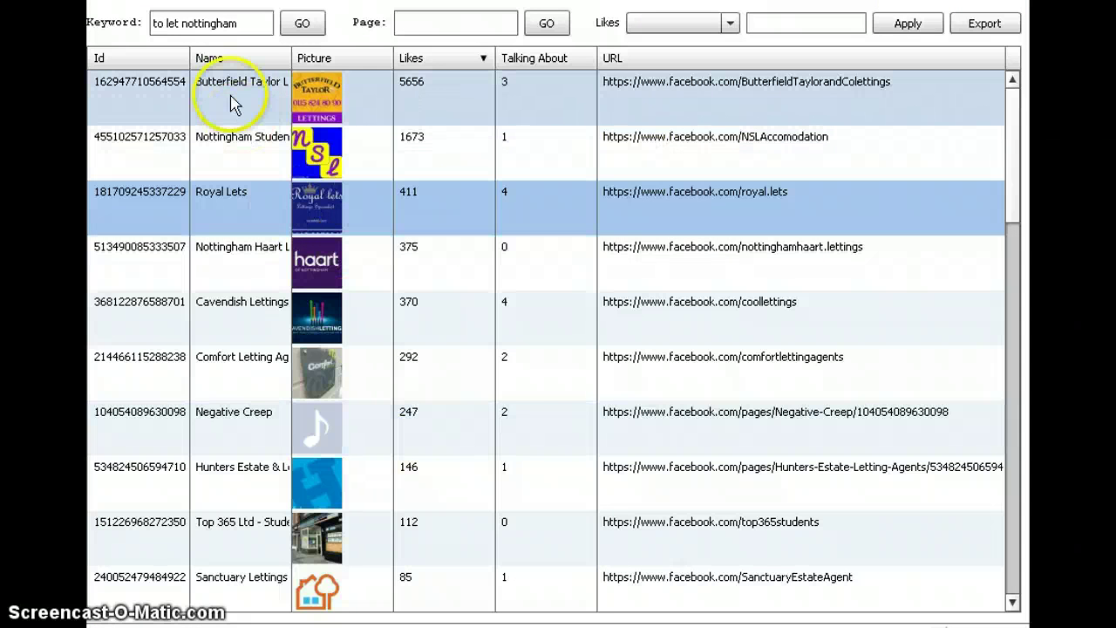
- Display all posts of the Royal Lets page from the "to let nottingham" search results
right_click(212, 206)
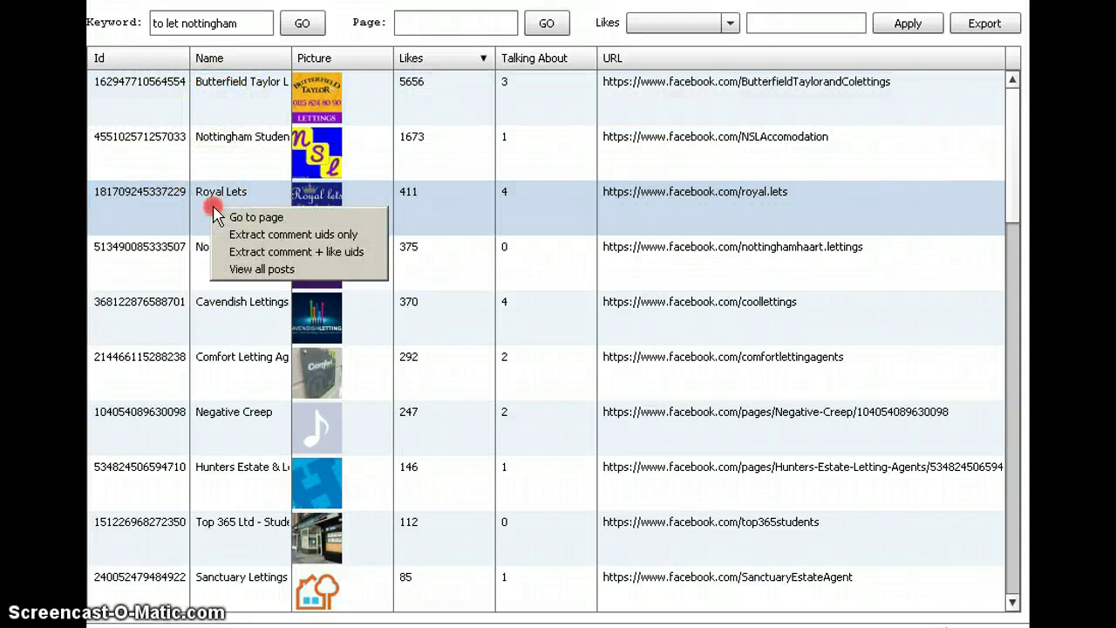
left_click(296, 272)
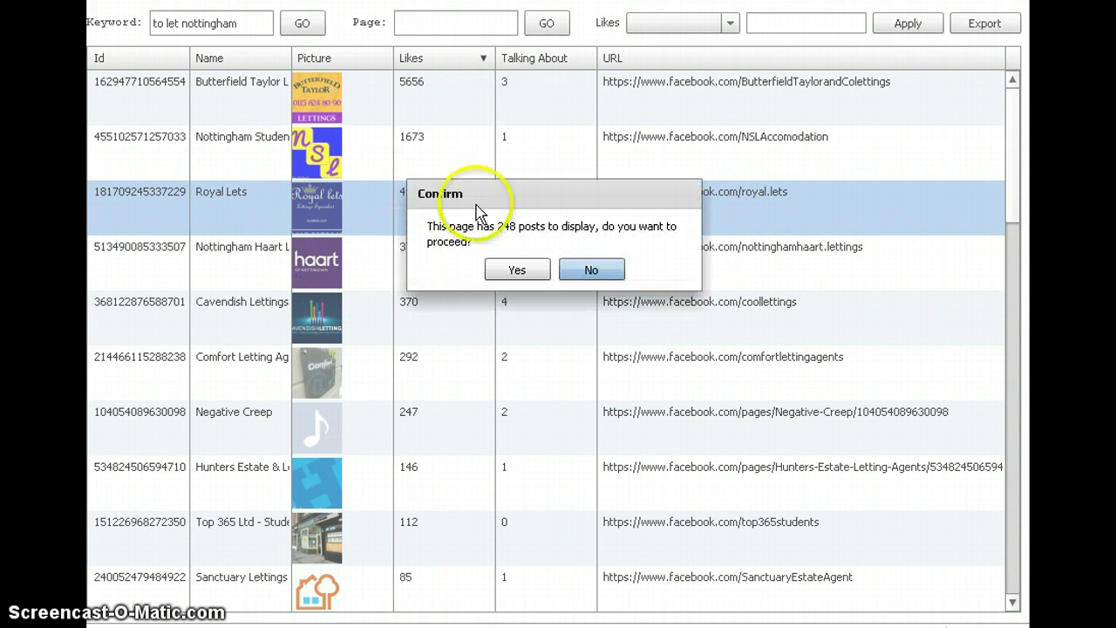
left_click(516, 273)
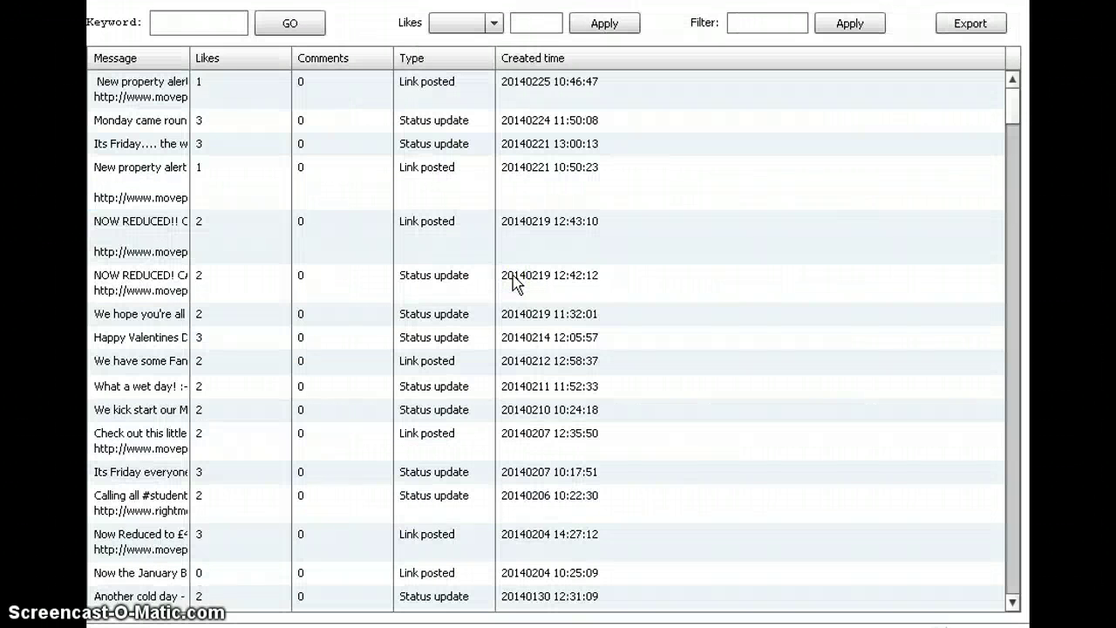
- Sort the Royal Lets posts by likes from highest to lowest
left_click(246, 68)
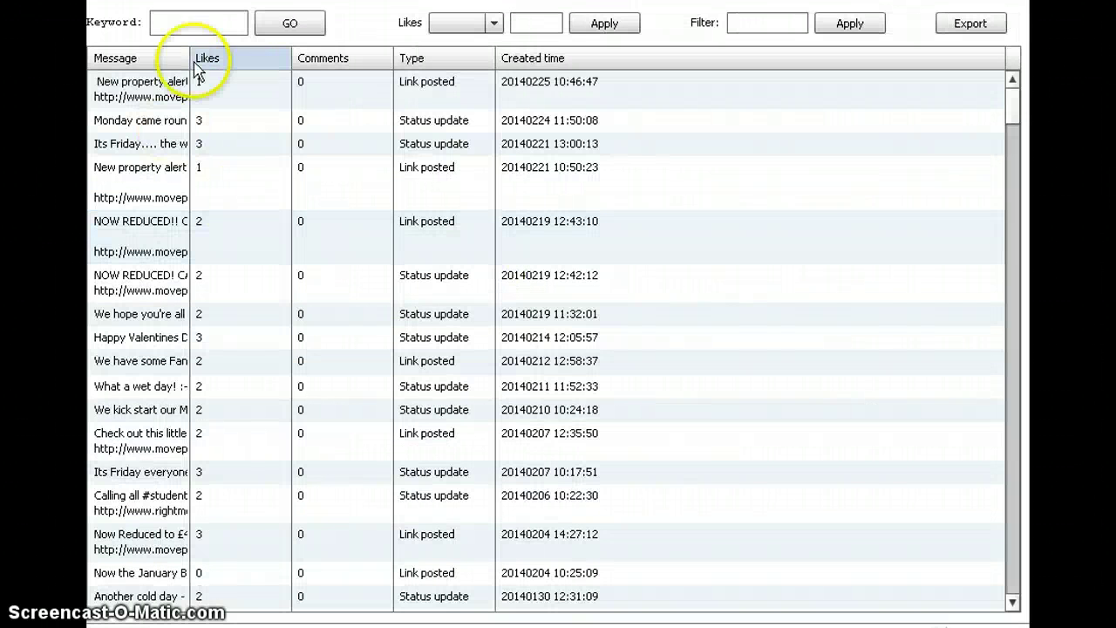
left_click(265, 58)
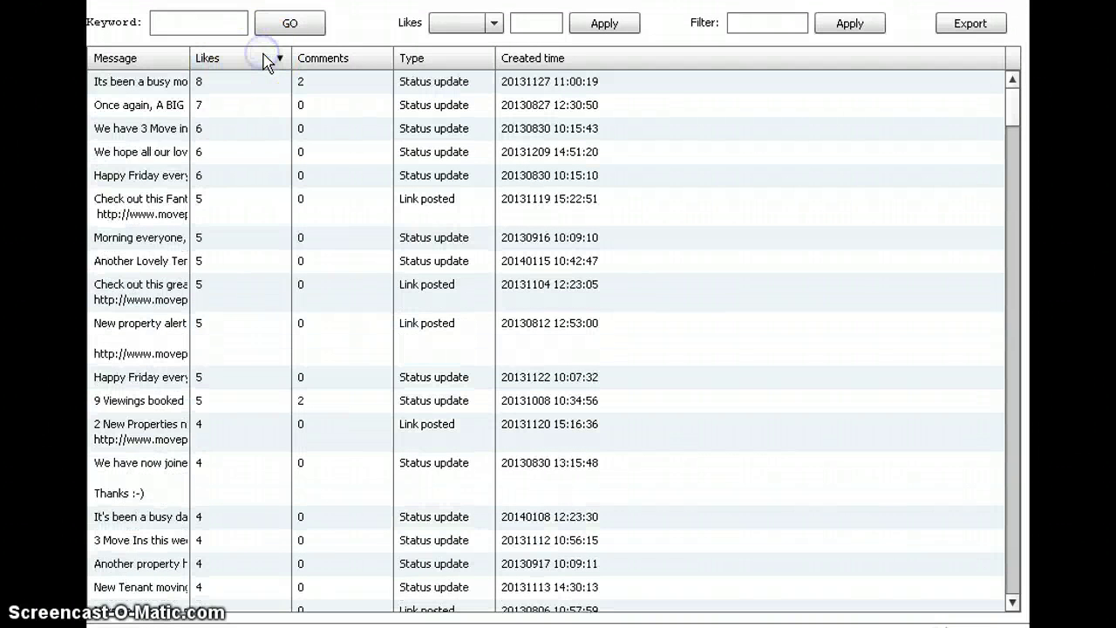
left_click(144, 81)
left_click(154, 105)
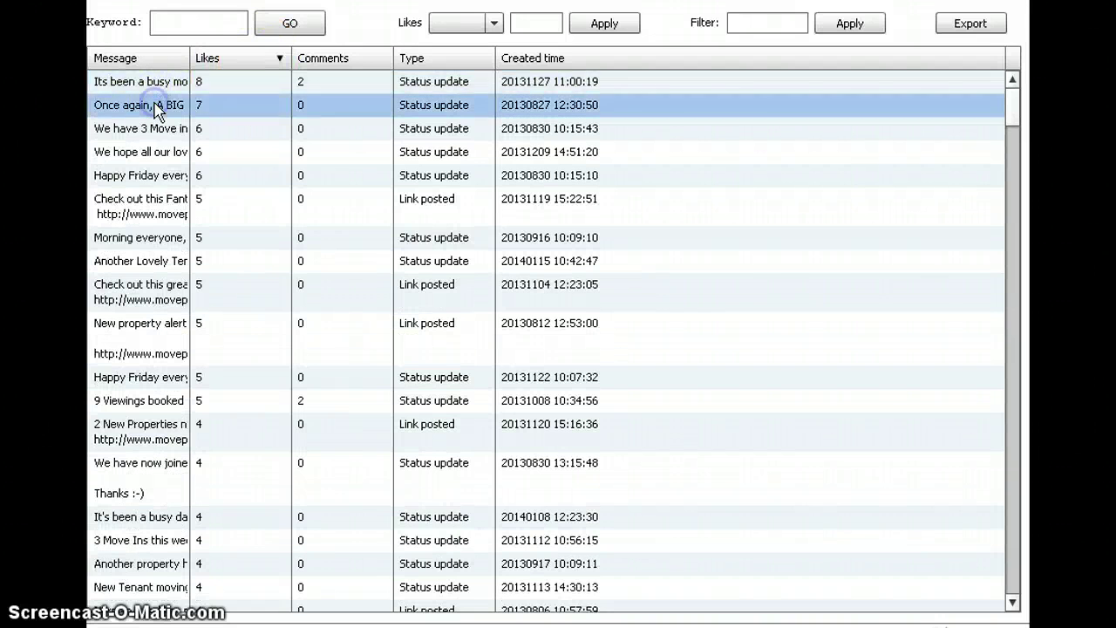
- Widen the Message column and open the most-liked Royal Lets post on Facebook
left_click_drag(190, 56, 265, 69)
right_click(210, 81)
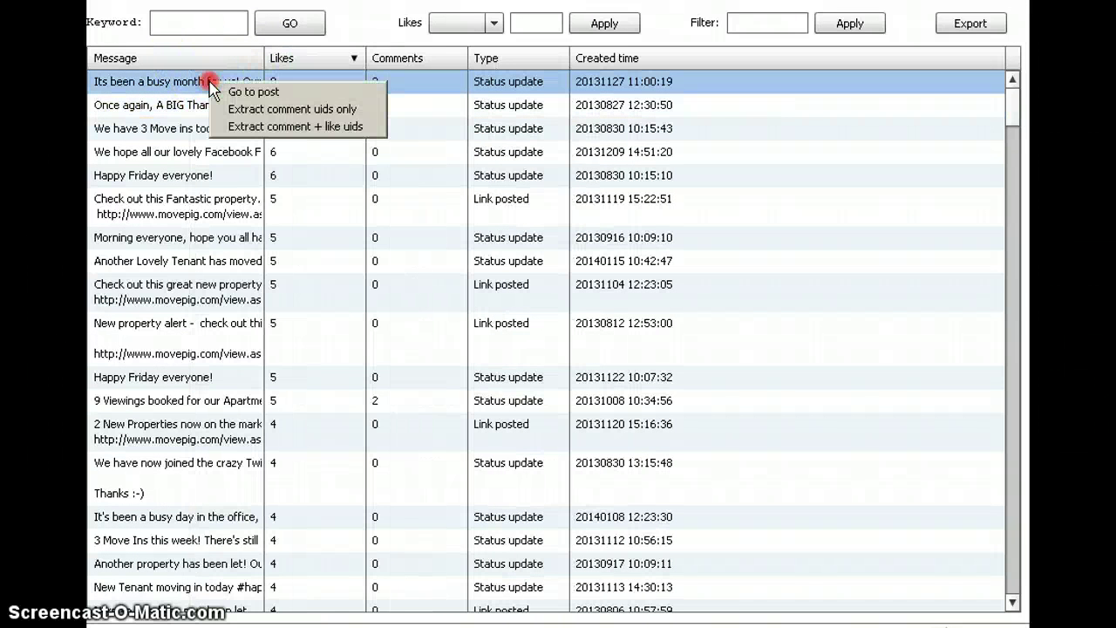
left_click(220, 91)
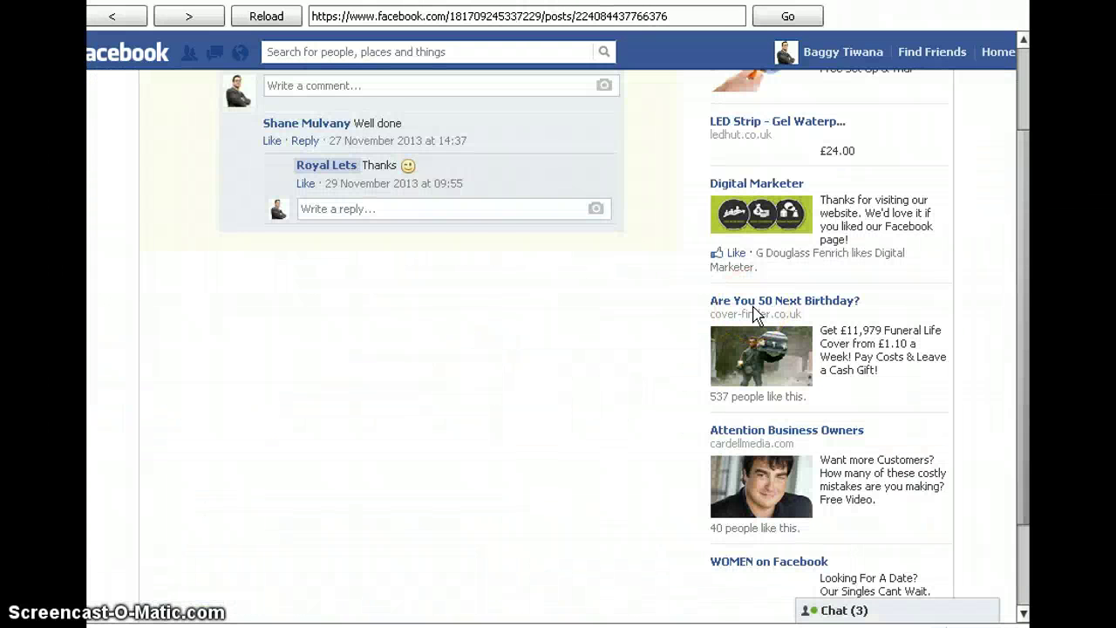
- Check who liked the Royal Lets post about its best month so far, and close the list of people
scroll(466, 291, "up", 2)
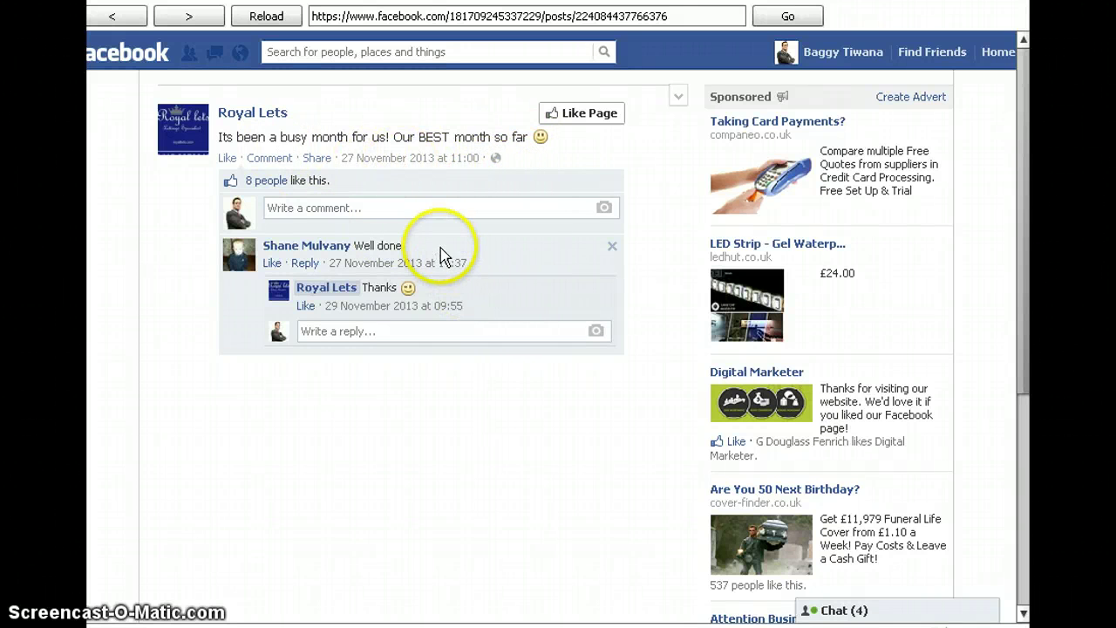
left_click(265, 183)
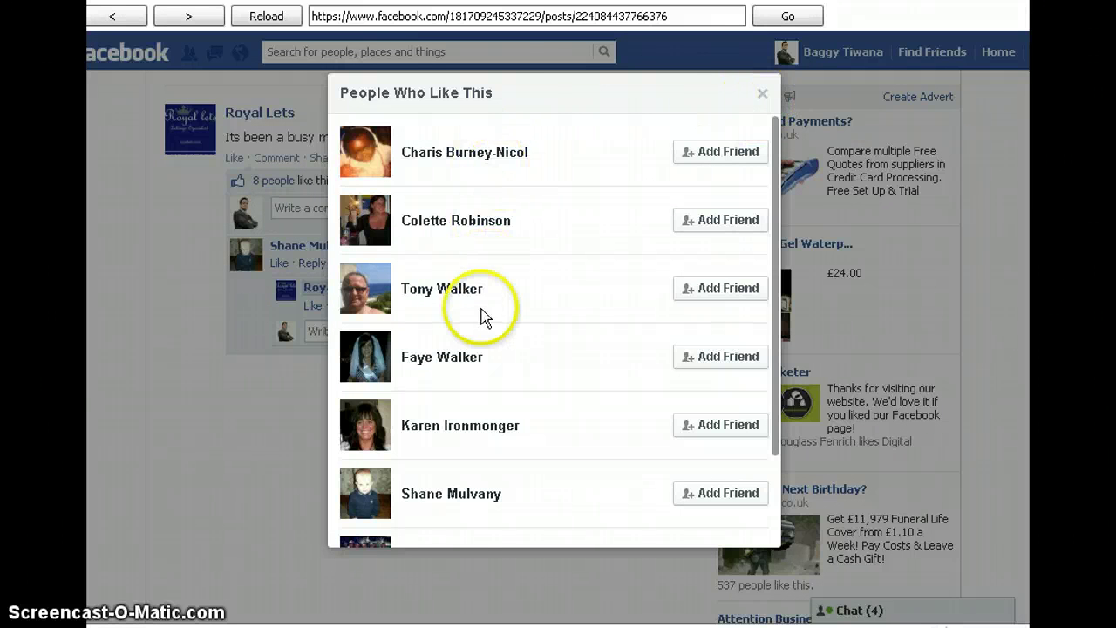
left_click(761, 96)
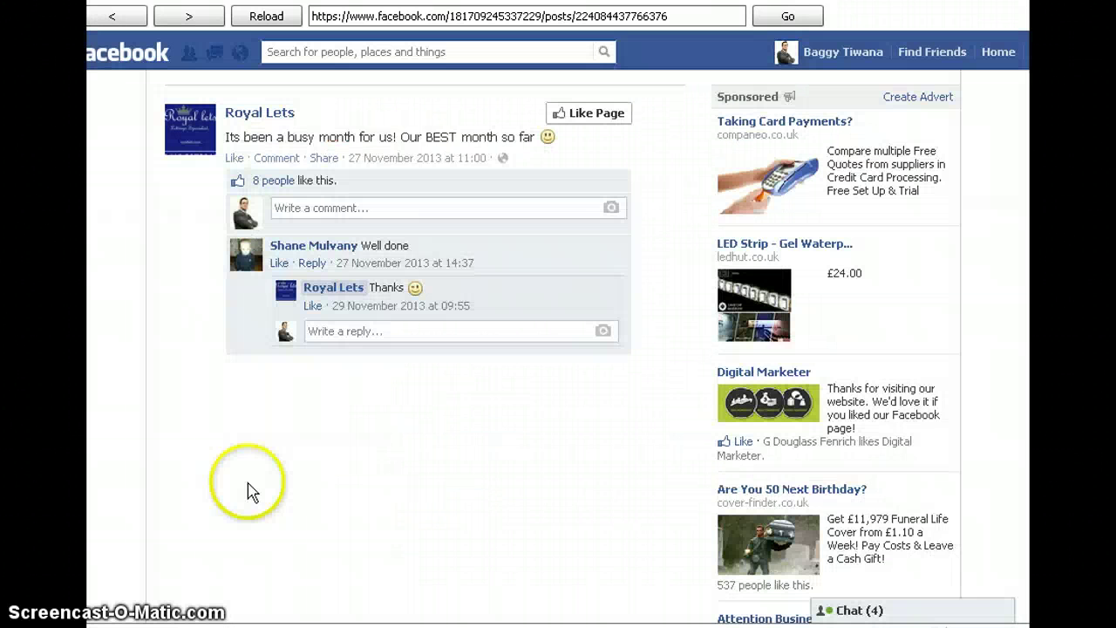
- Switch to the Camping and Caravanning UK page and review its recent posts, including the painted caravan post's likes, shares and organic reach
left_click(249, 482)
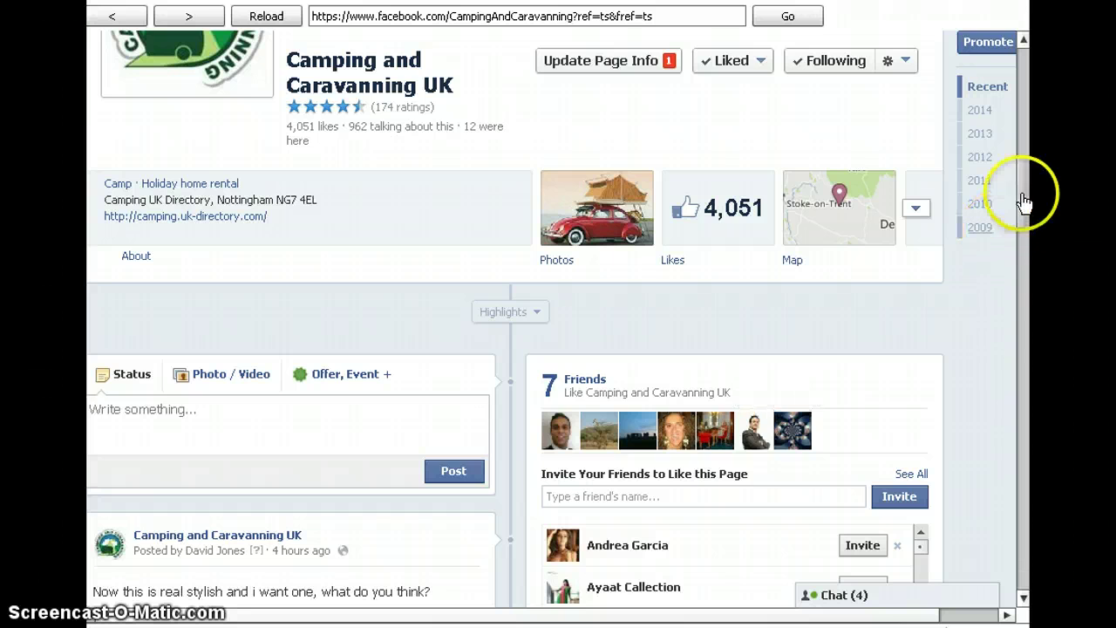
left_click(1025, 185)
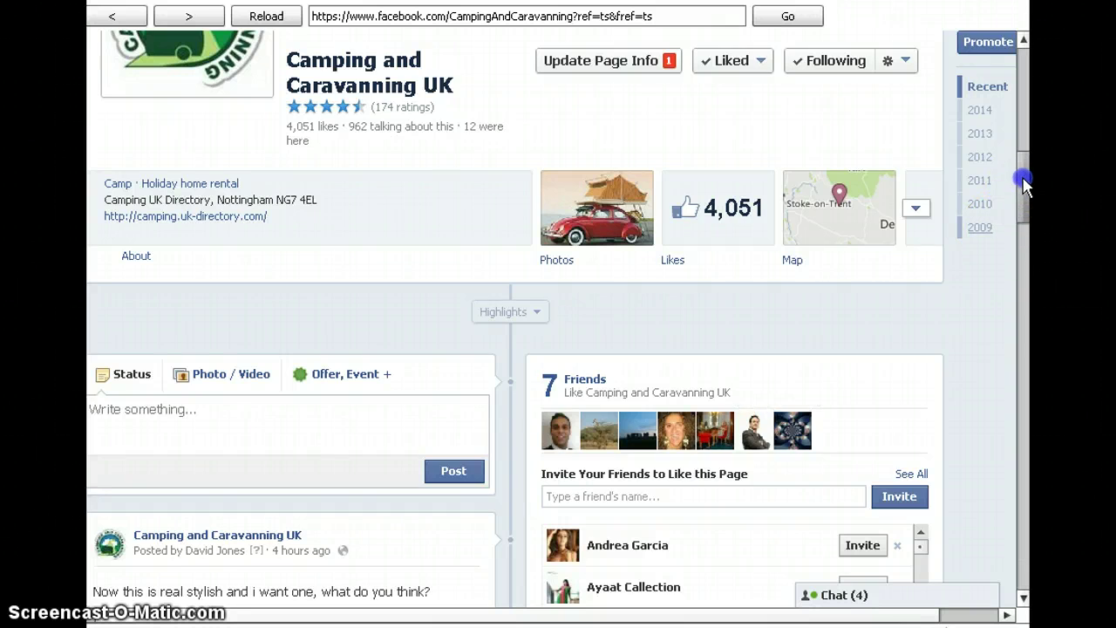
mouse_move(1024, 185)
left_mouse_down()
mouse_move(1026, 175)
mouse_move(1025, 197)
left_mouse_up()
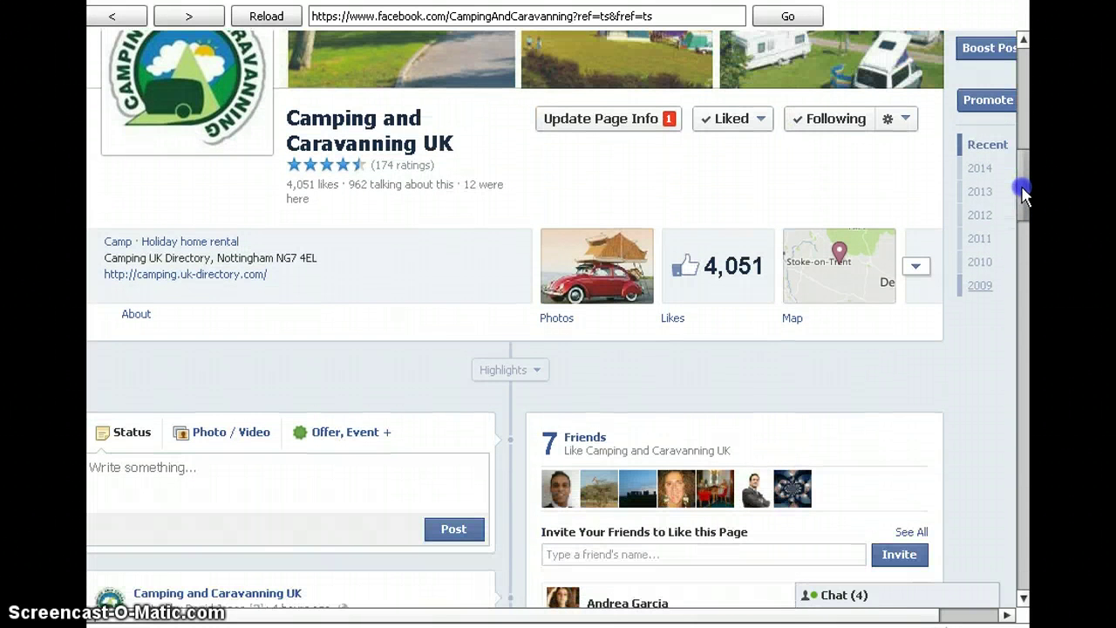
left_click_drag(1024, 194, 1028, 246)
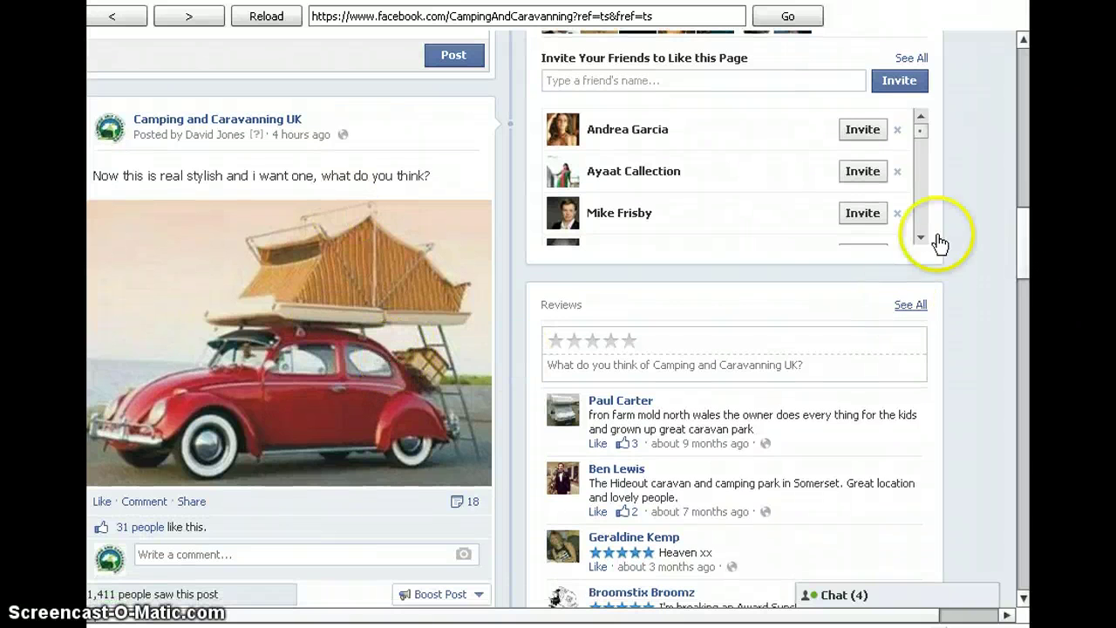
left_click_drag(1026, 234, 1026, 260)
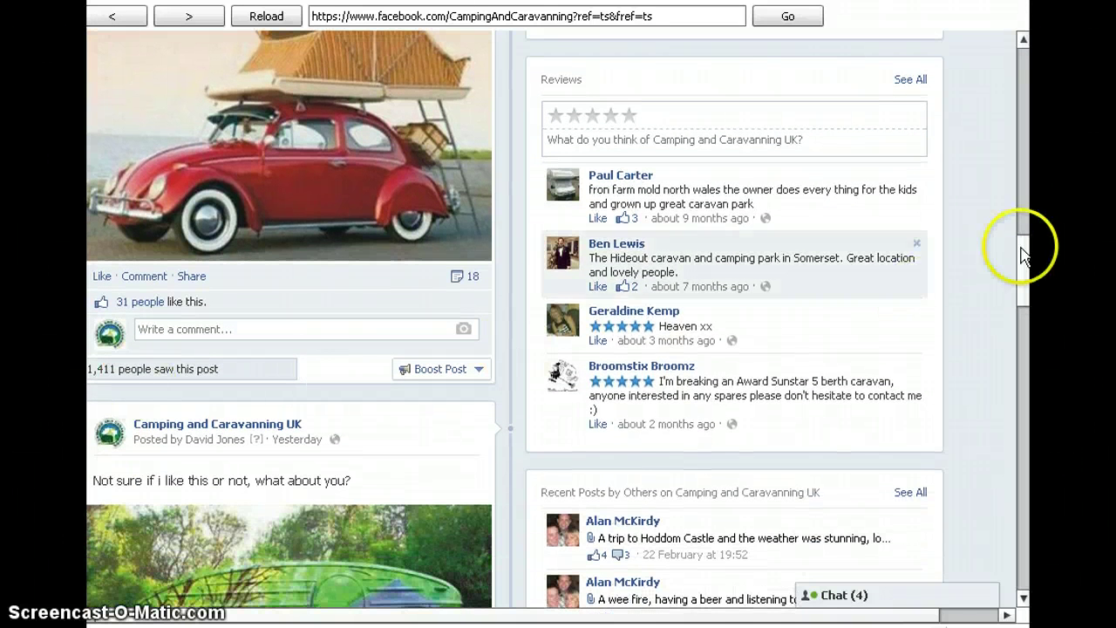
left_click_drag(1025, 258, 1005, 317)
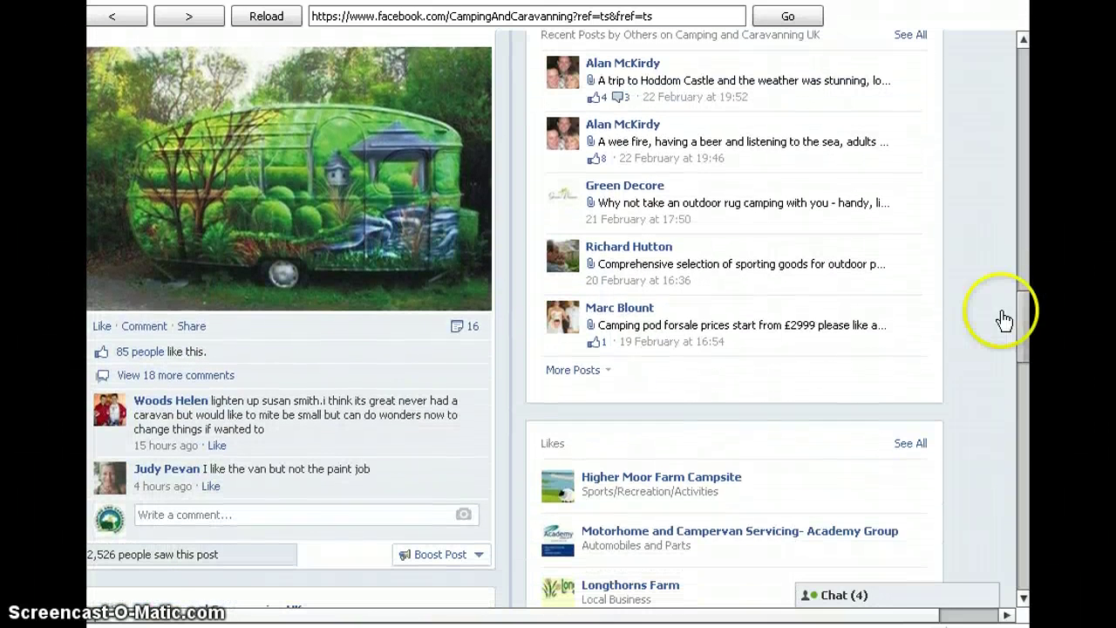
mouse_move(114, 563)
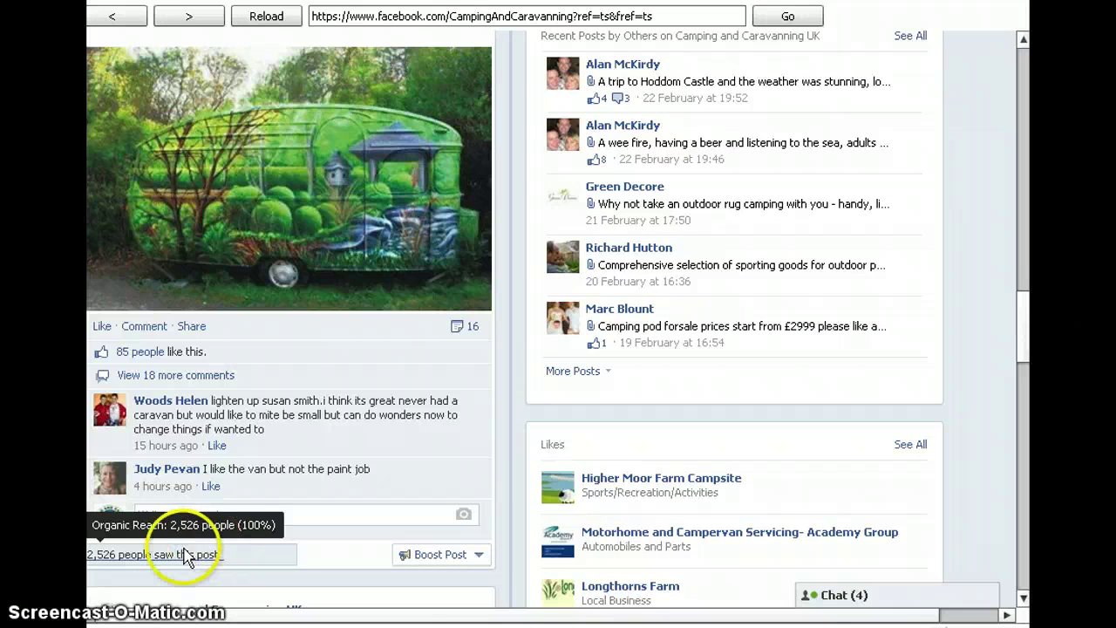
- Examine the likes, shares, comments and organic reach of the "Think outside no box required" post
left_click_drag(1022, 305, 1030, 392)
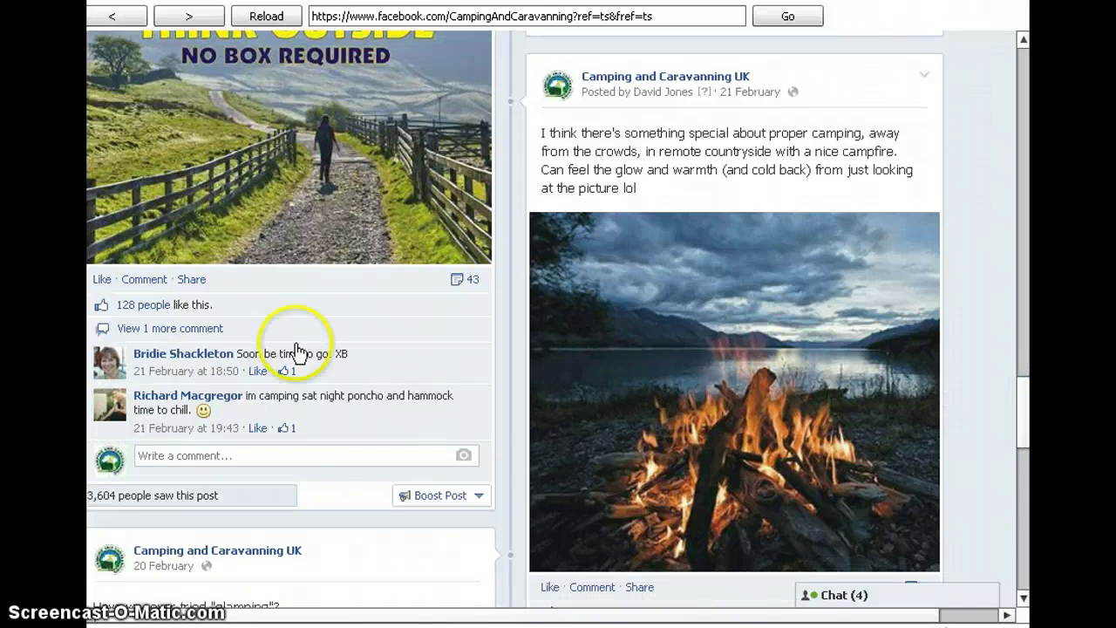
scroll(314, 323, "up", 2)
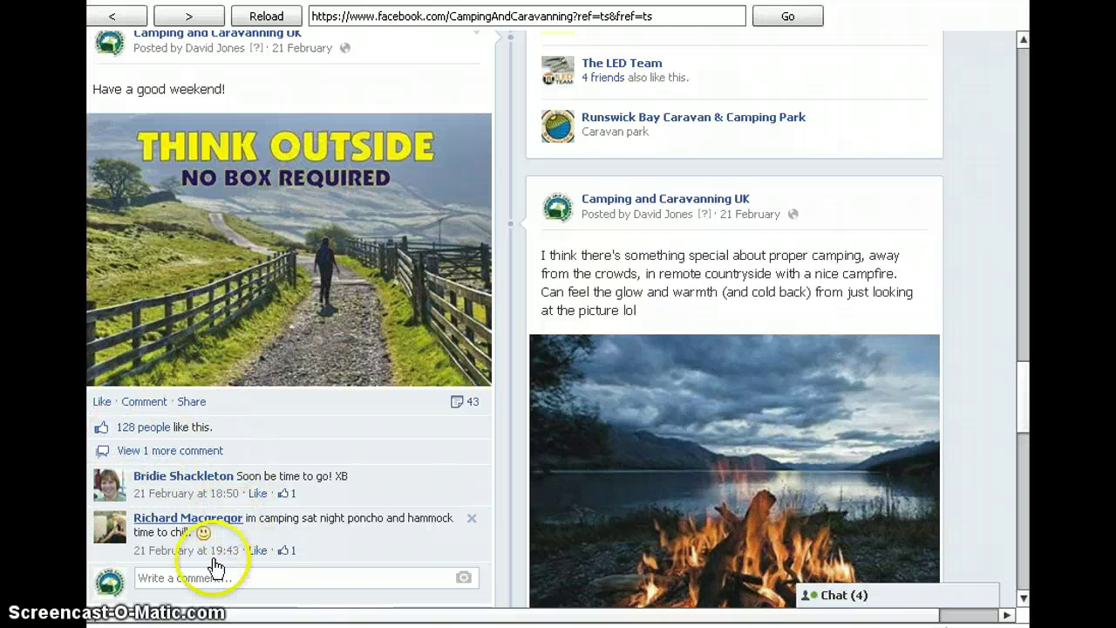
scroll(187, 578, "down", 2)
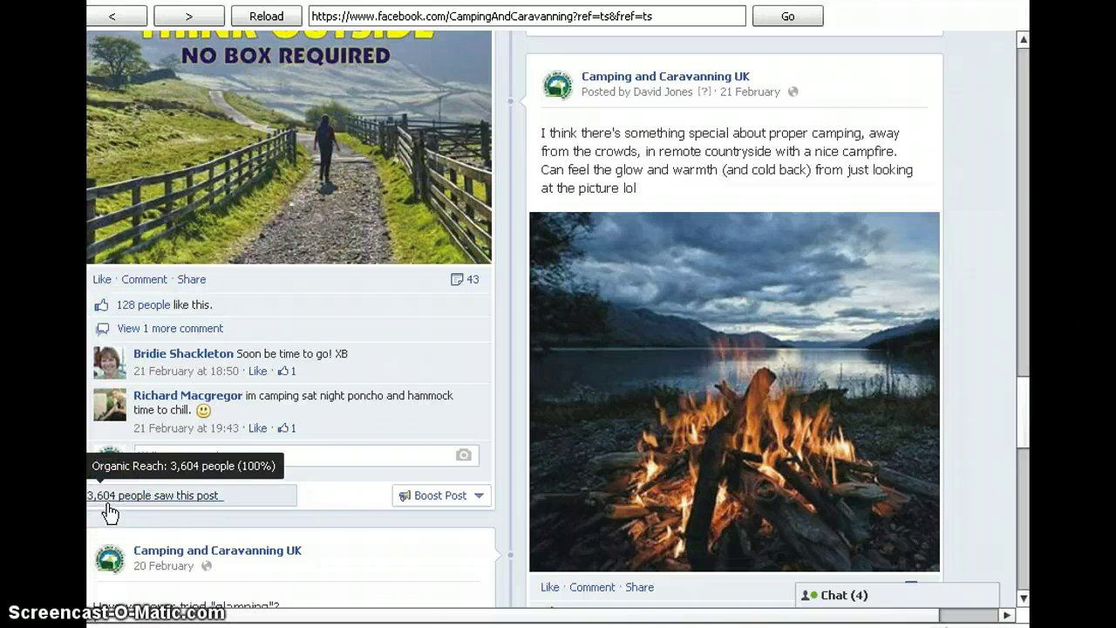
left_click(934, 461)
left_click_drag(1020, 414, 1023, 316)
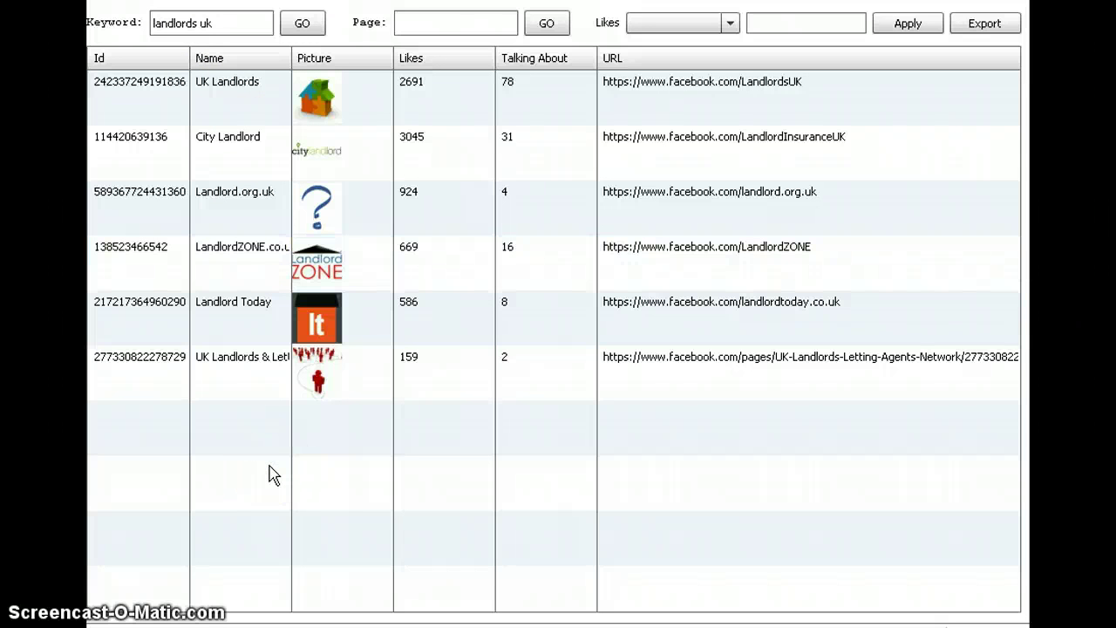
- Open the UK Landlords Facebook page from the "landlords uk" search results
right_click(222, 95)
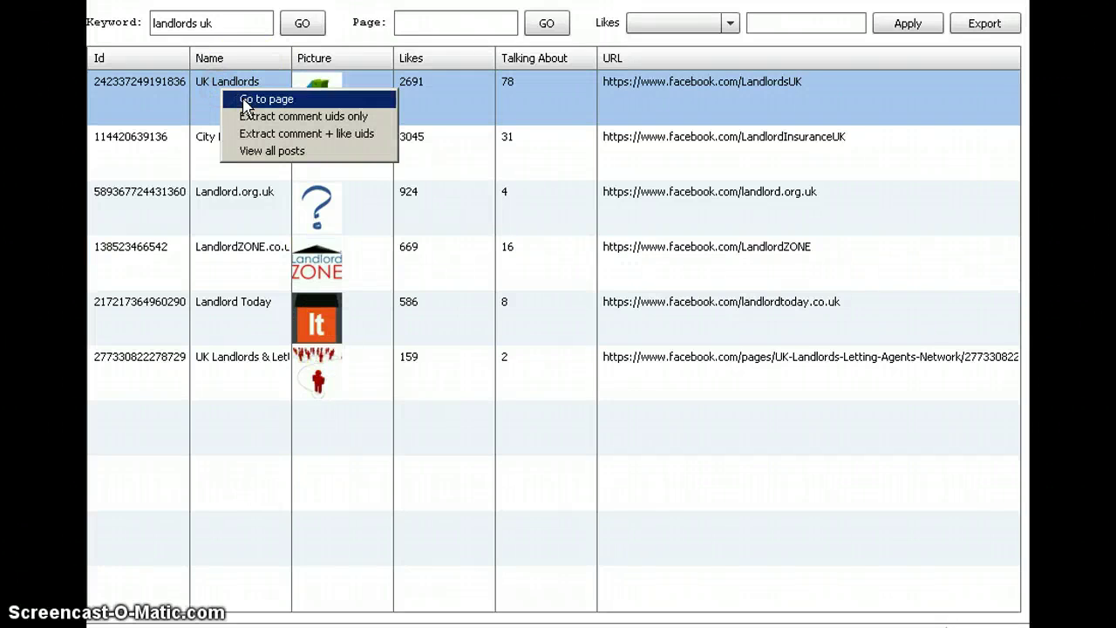
left_click(244, 99)
left_click(367, 441)
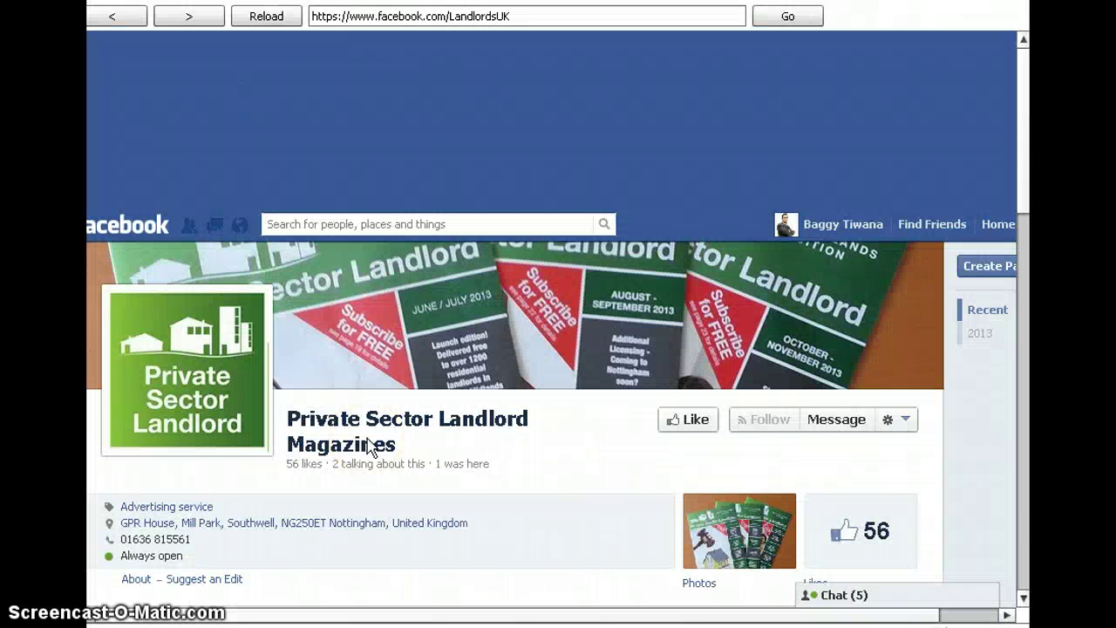
- Look through the UK Landlords page's recent posts and open the page's likes statistics
scroll(371, 447, "down", 3)
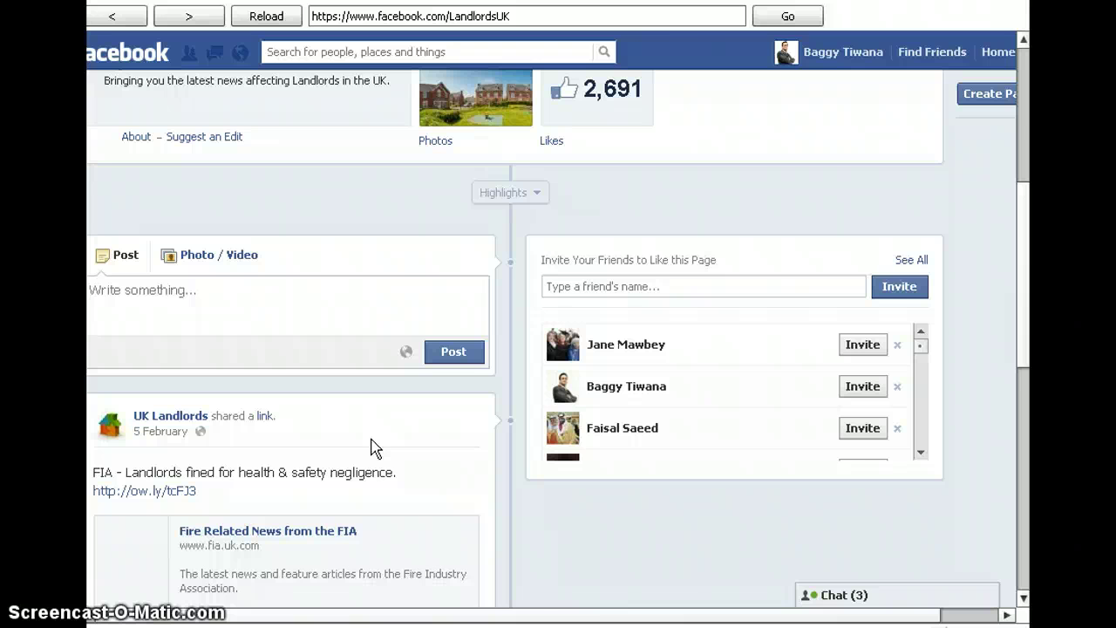
scroll(341, 506, "up", 2)
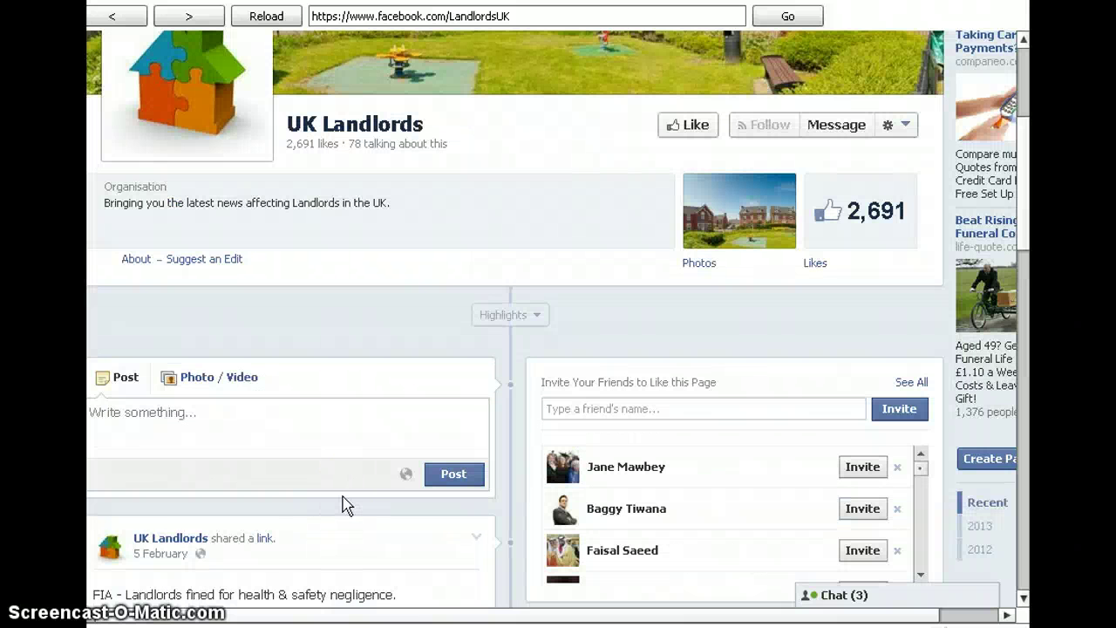
left_click_drag(1026, 162, 1023, 193)
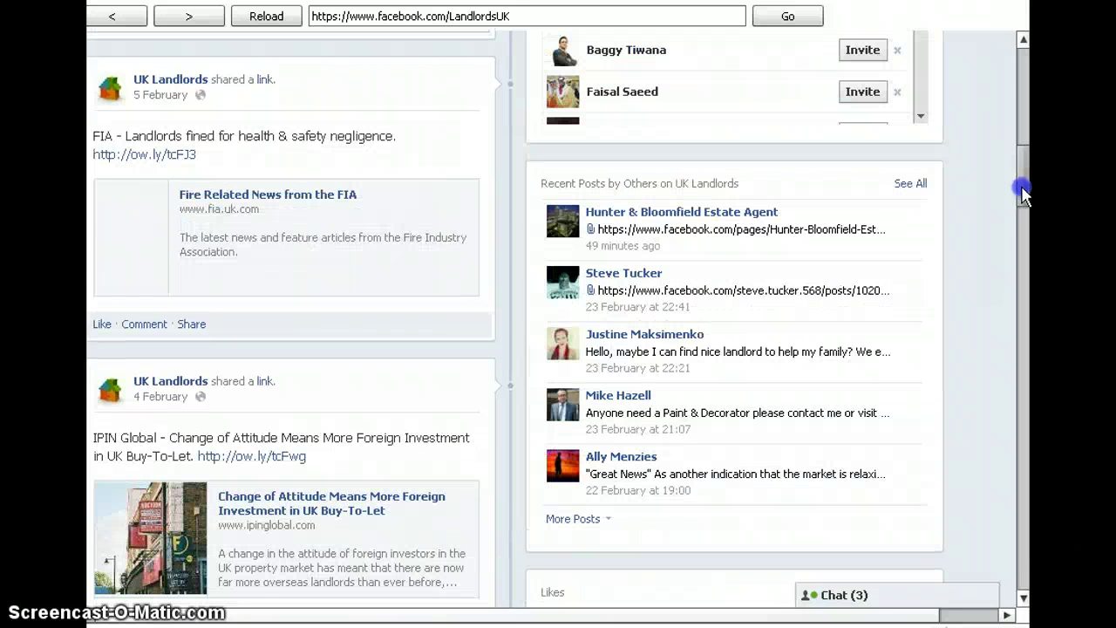
left_click_drag(1023, 193, 1023, 170)
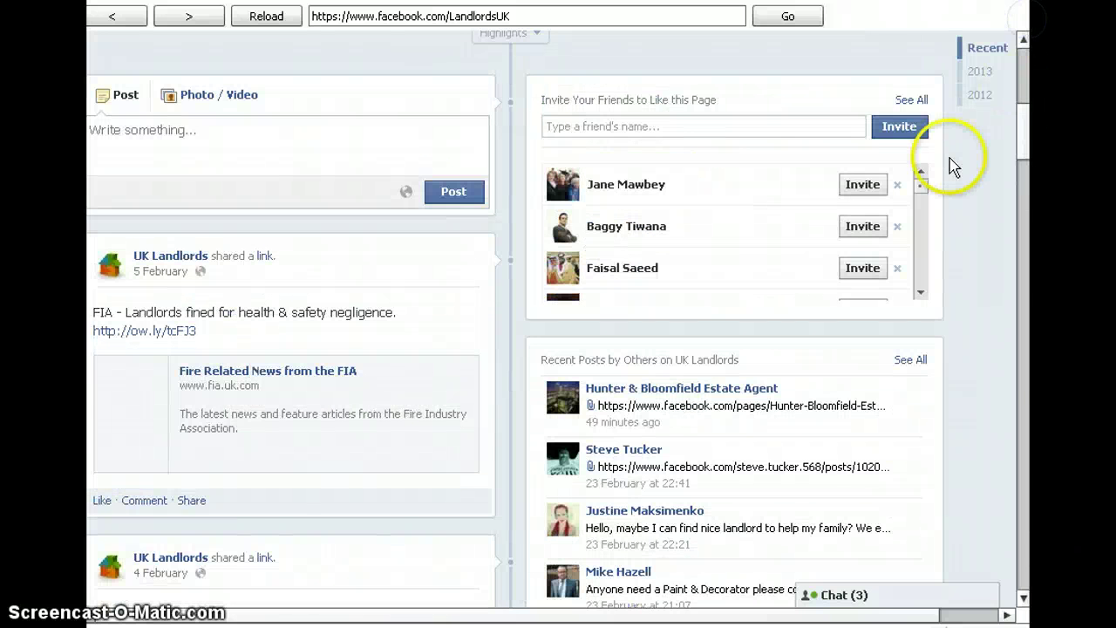
left_click(1024, 39)
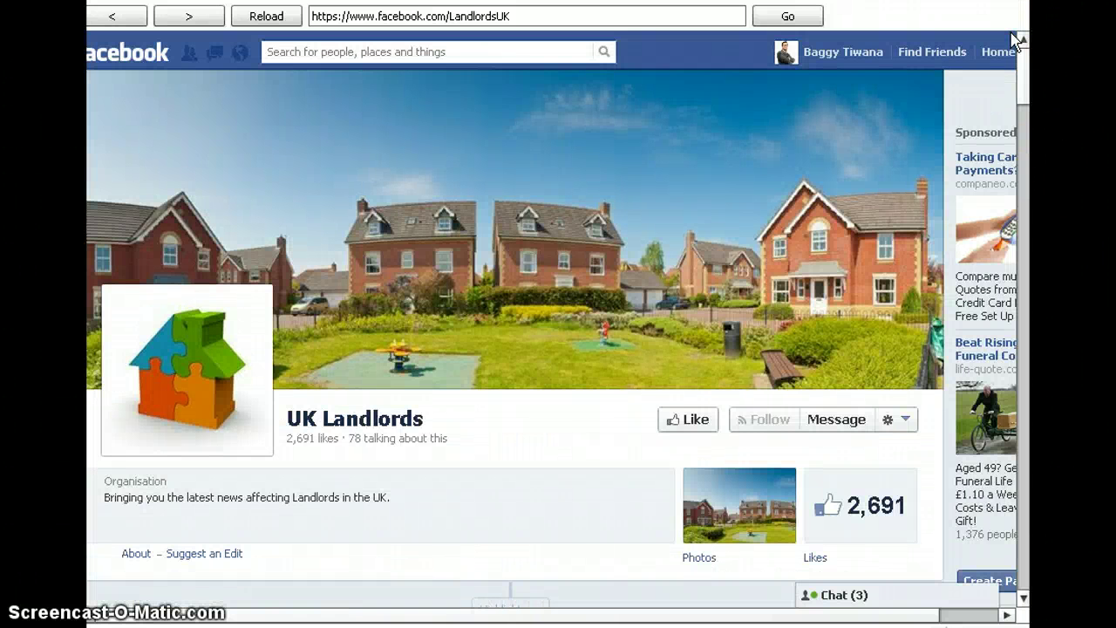
left_click(830, 528)
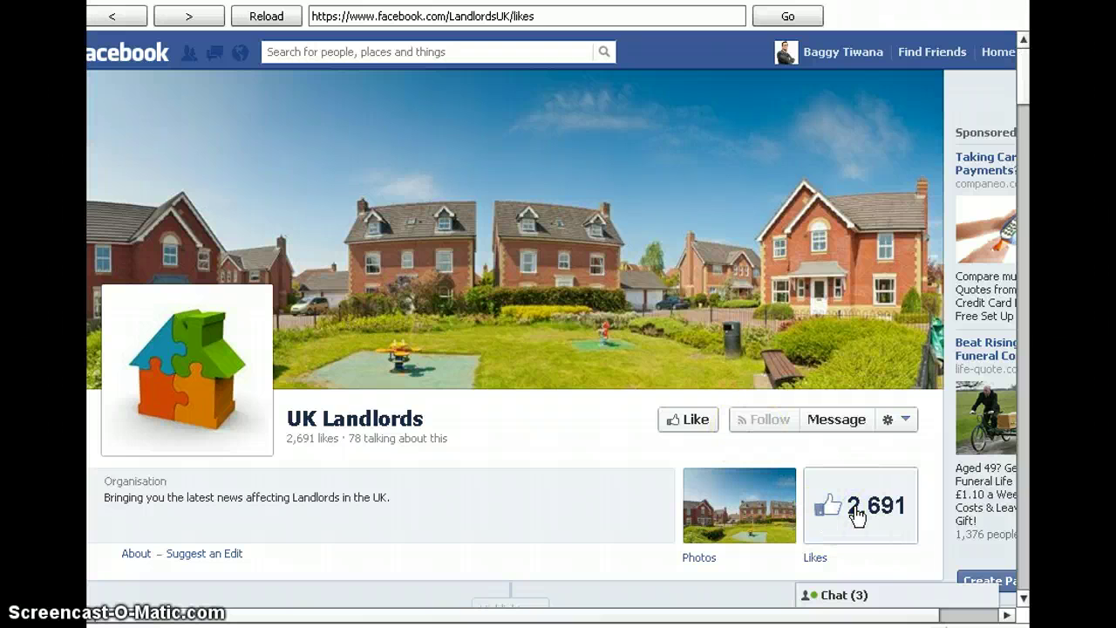
left_click(857, 517)
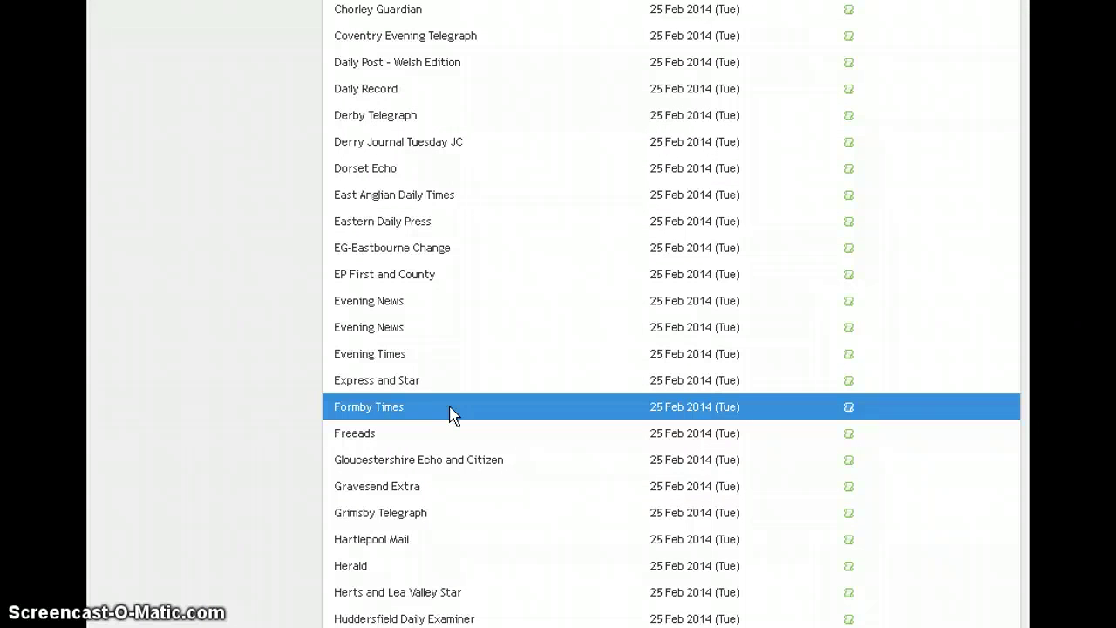
- In the newspaper archive, look through the publications dated 25 Feb 2014 for the Nottingham Evening Post
scroll(453, 415, "down", 2)
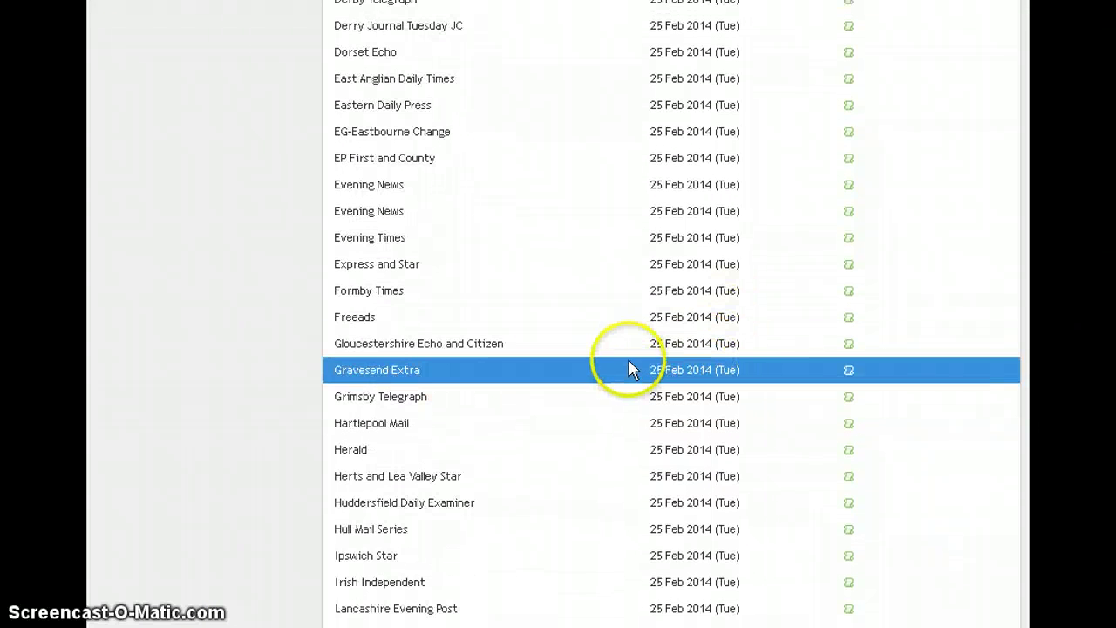
scroll(632, 369, "down", 2)
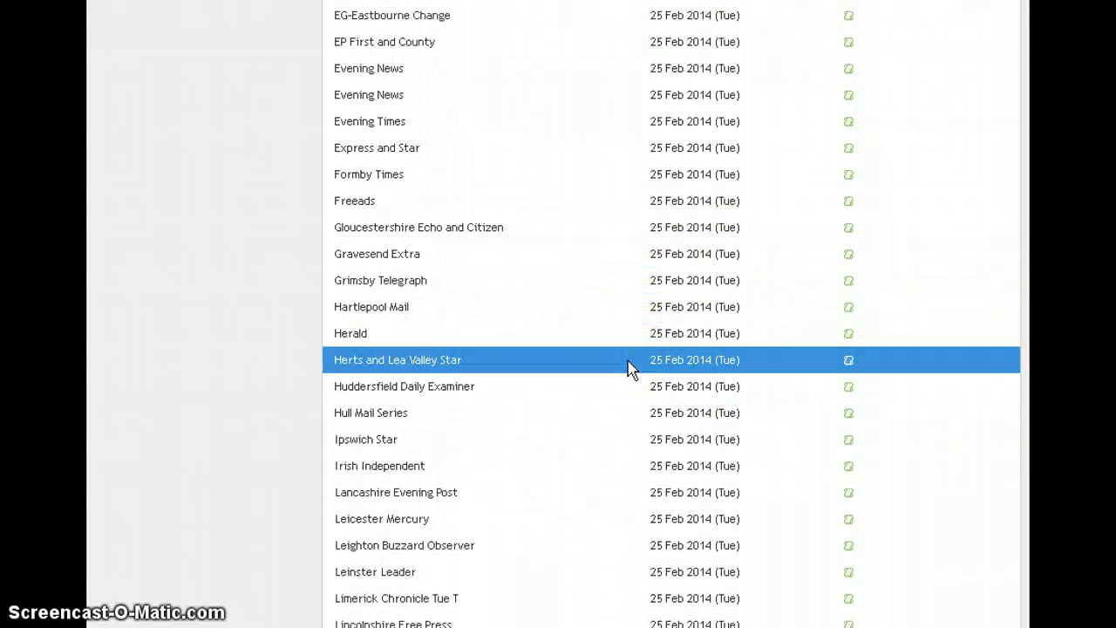
left_click(621, 361)
scroll(621, 363, "up", 2)
scroll(620, 367, "down", 4)
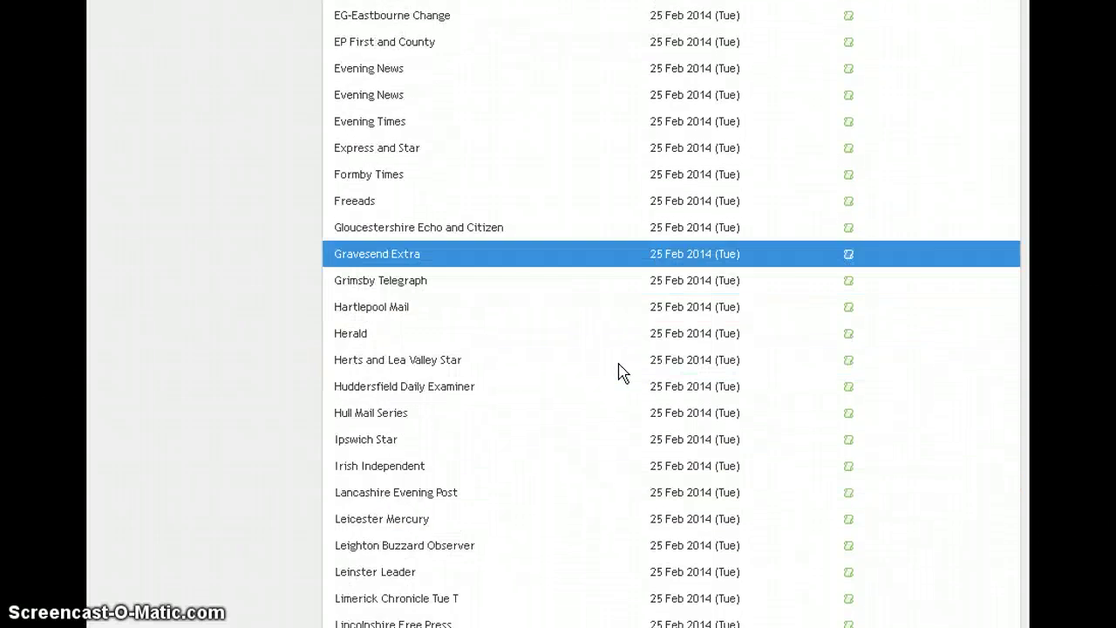
scroll(621, 371, "down", 2)
scroll(621, 370, "down", 3)
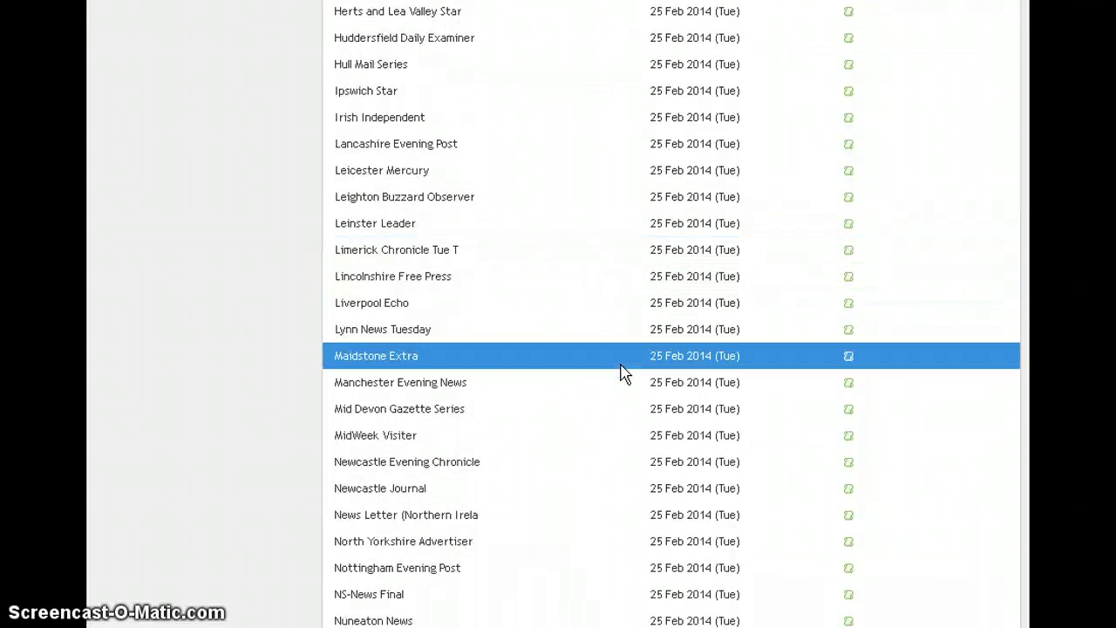
scroll(621, 373, "down", 2)
scroll(620, 373, "down", 3)
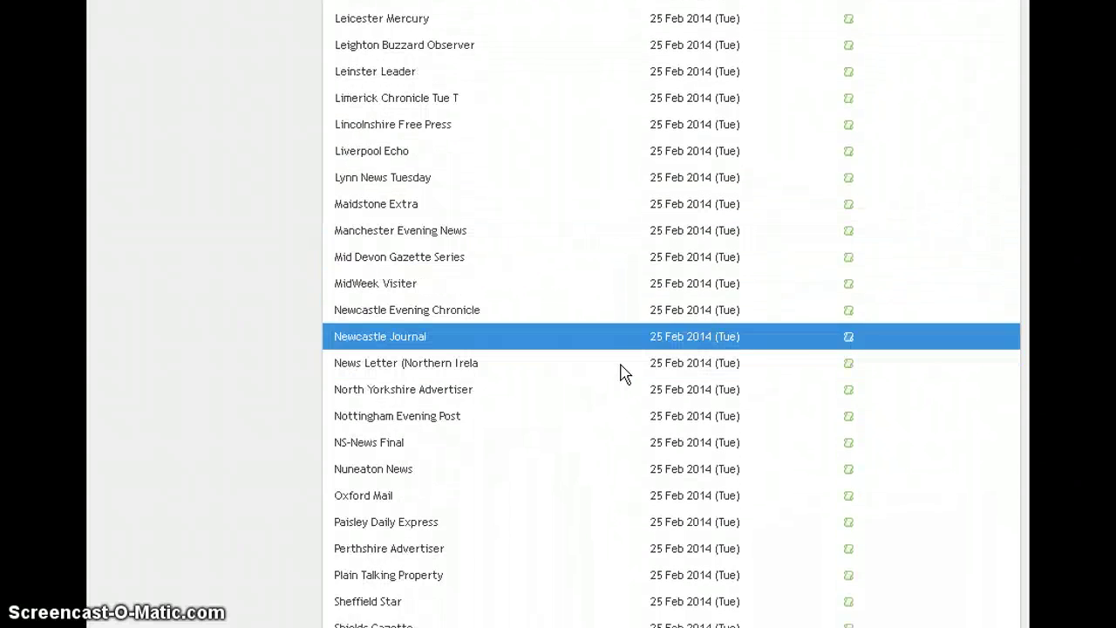
left_click(675, 332)
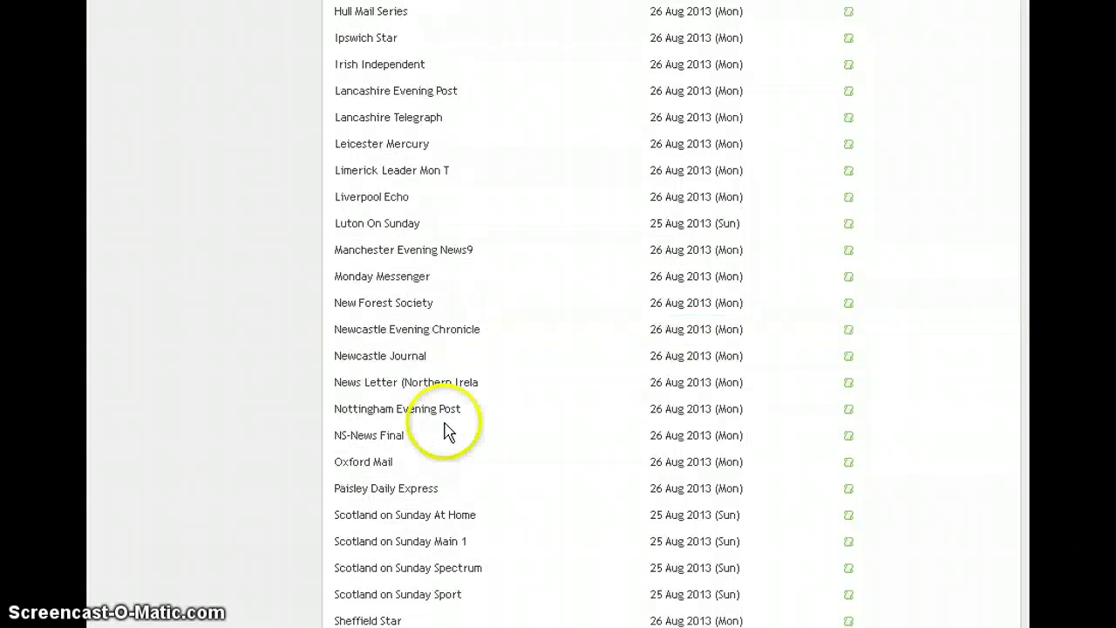
- Open the virtual paper of the Nottingham Evening Post dated 26 Aug 2013
left_click(435, 408)
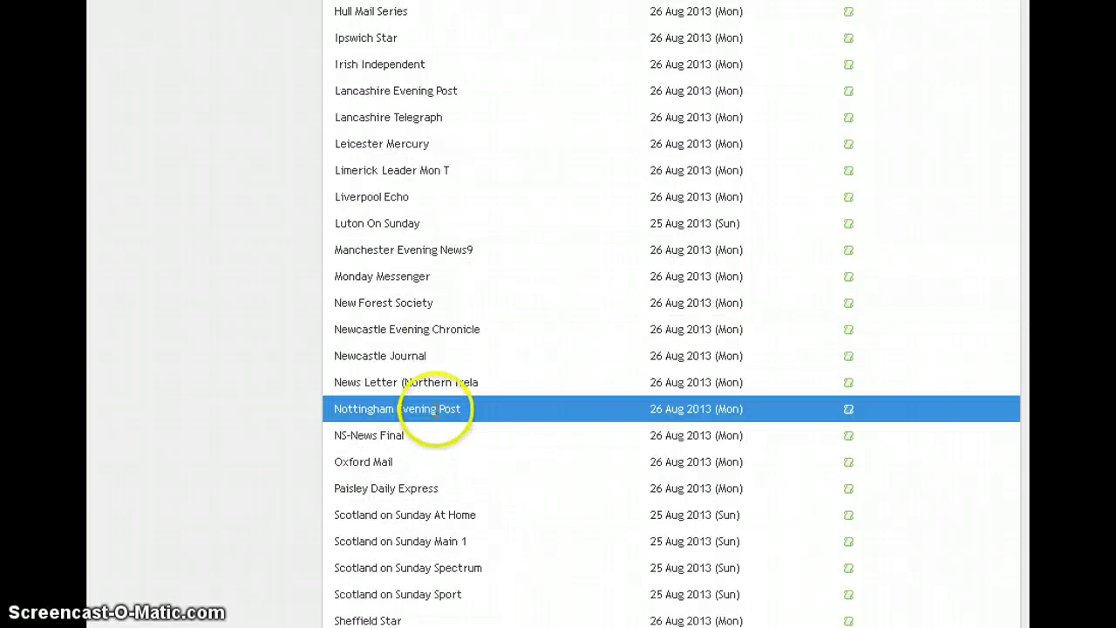
left_click(848, 407)
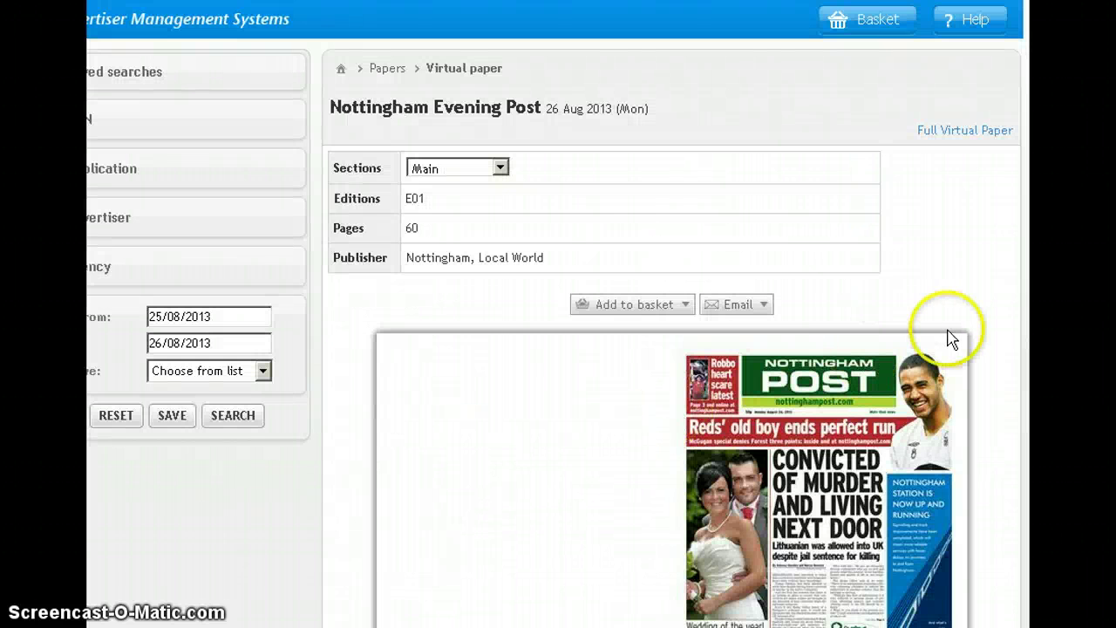
- Enlarge the front page of the 26 Aug 2013 Nottingham Evening Post and page forward through the issue past page 20
scroll(756, 399, "down", 3)
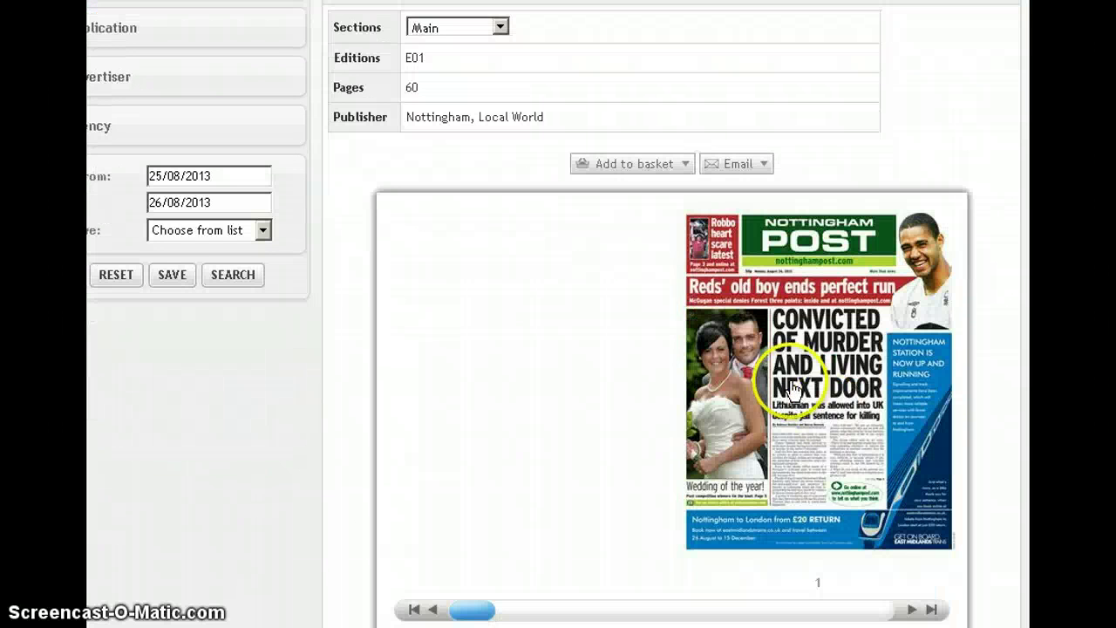
left_click(792, 386)
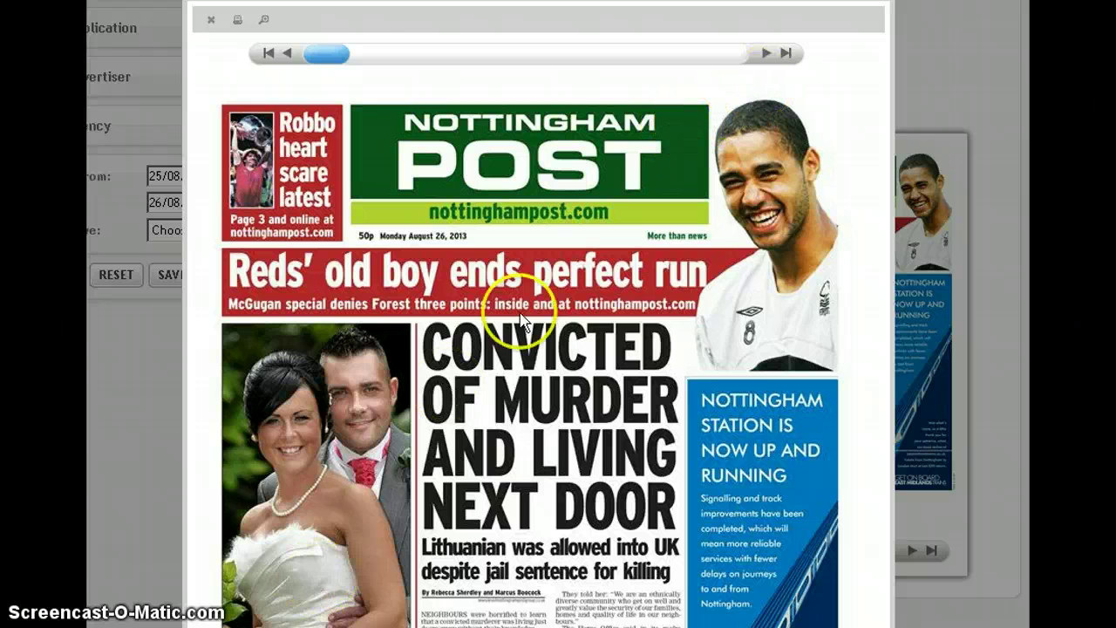
left_click(765, 54)
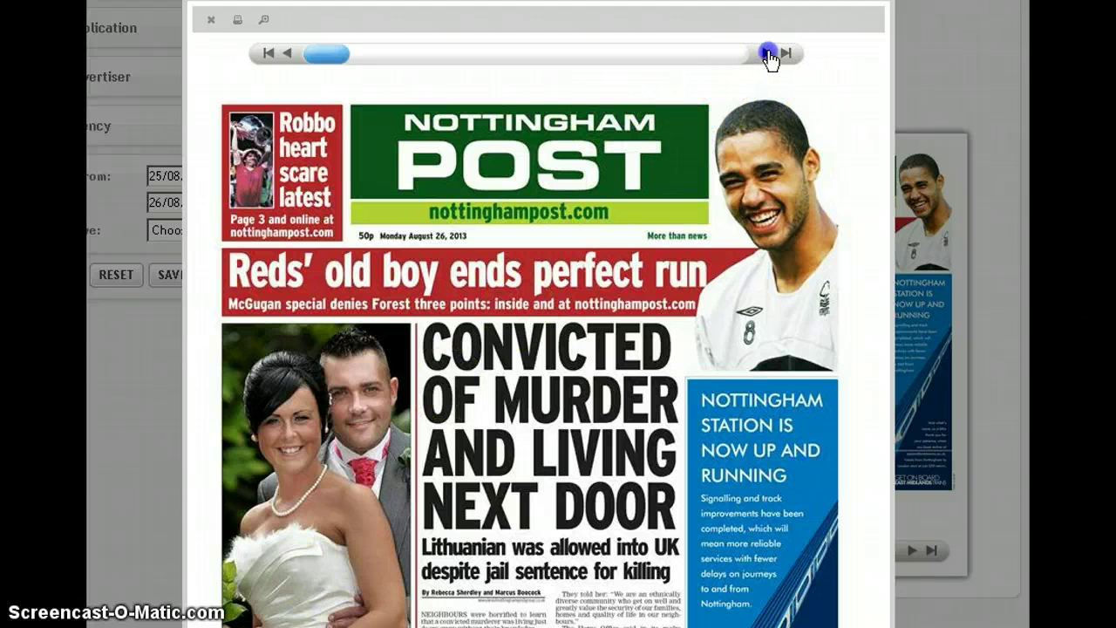
left_click(765, 54)
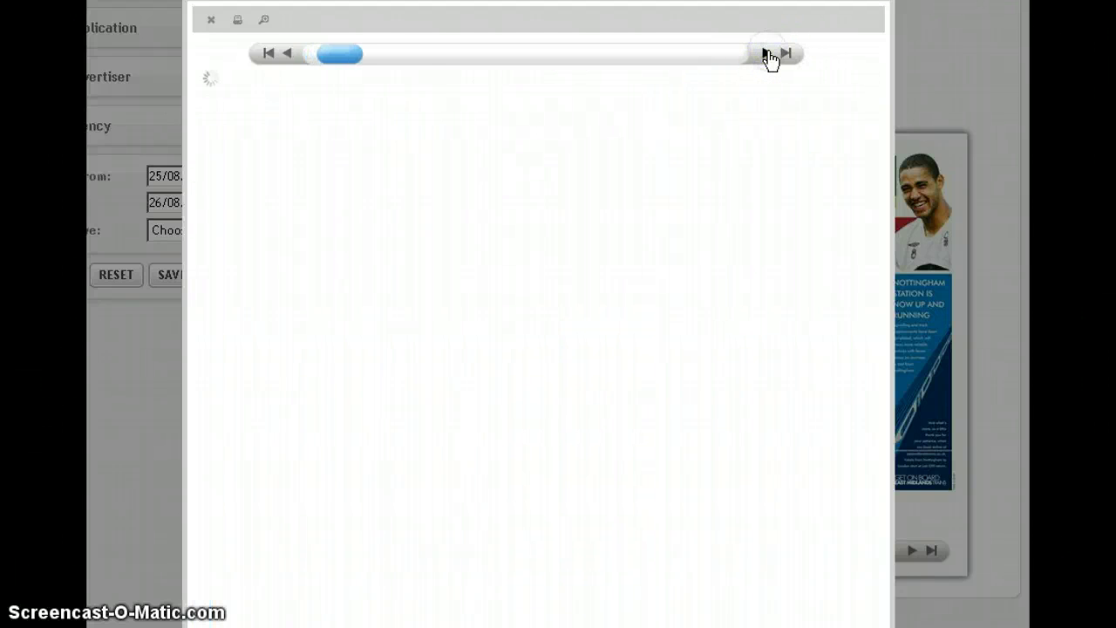
left_click(766, 54)
left_click(766, 54)
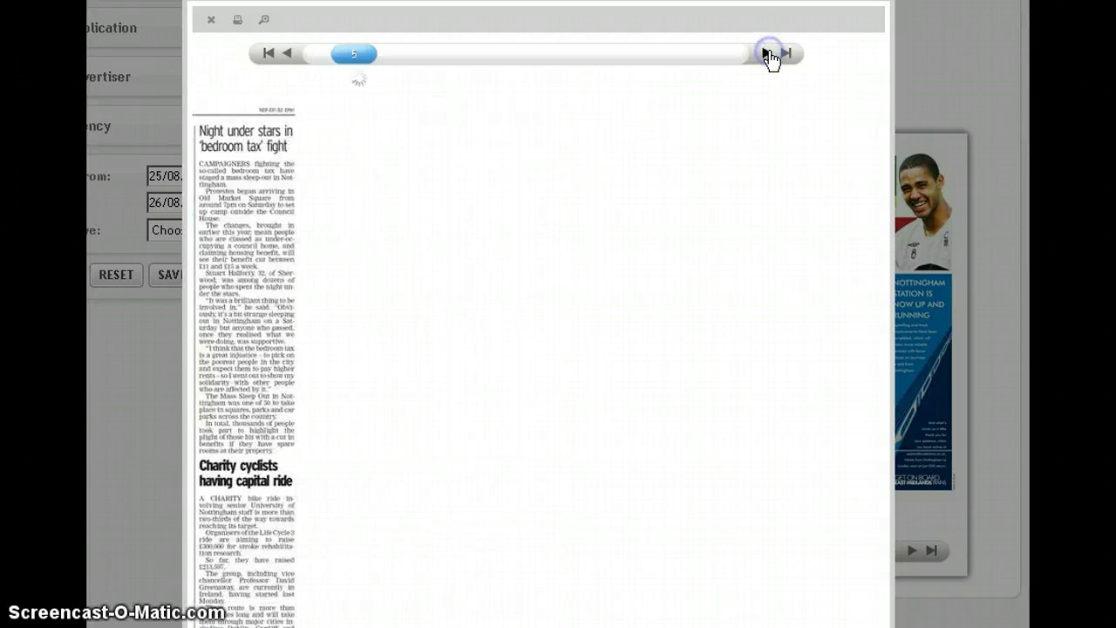
left_click(767, 54)
left_click(767, 54)
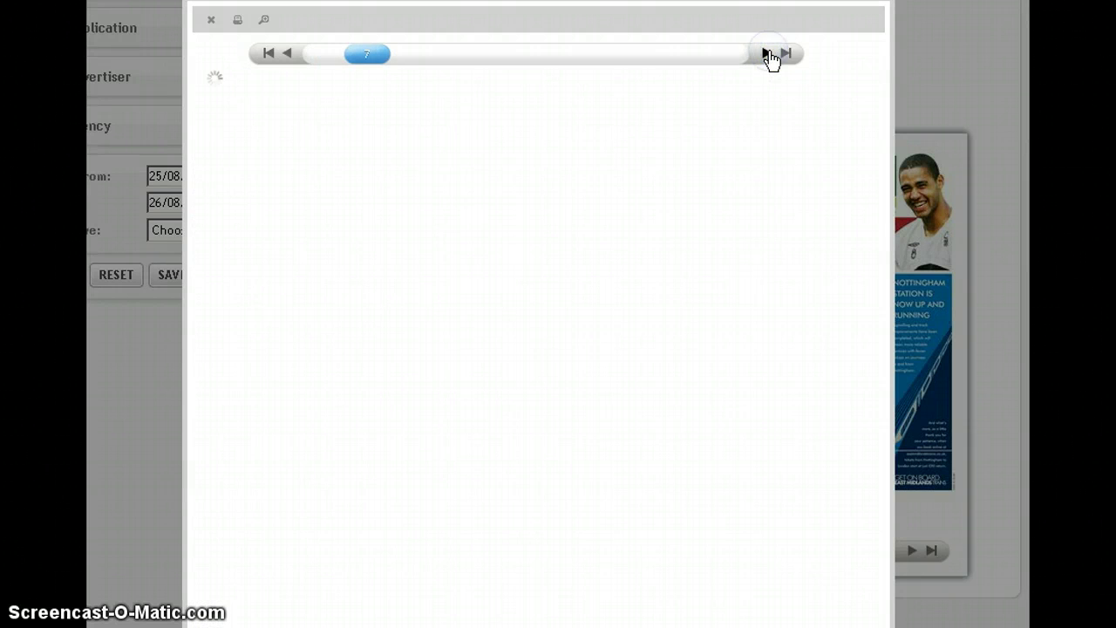
left_click(767, 54)
left_click(766, 54)
left_click(766, 54)
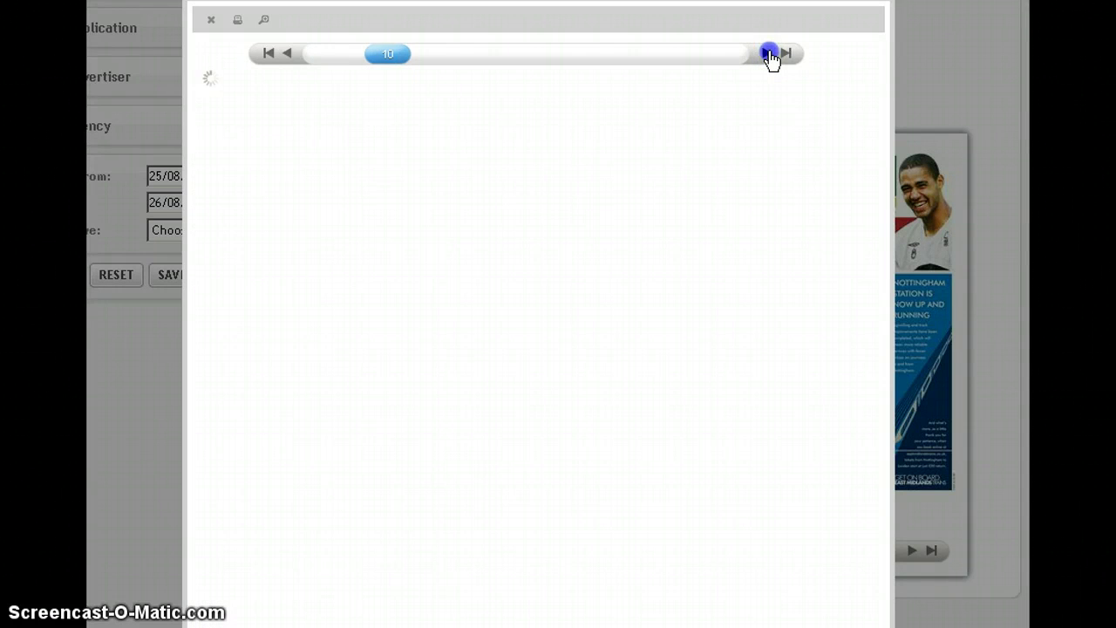
left_click(767, 54)
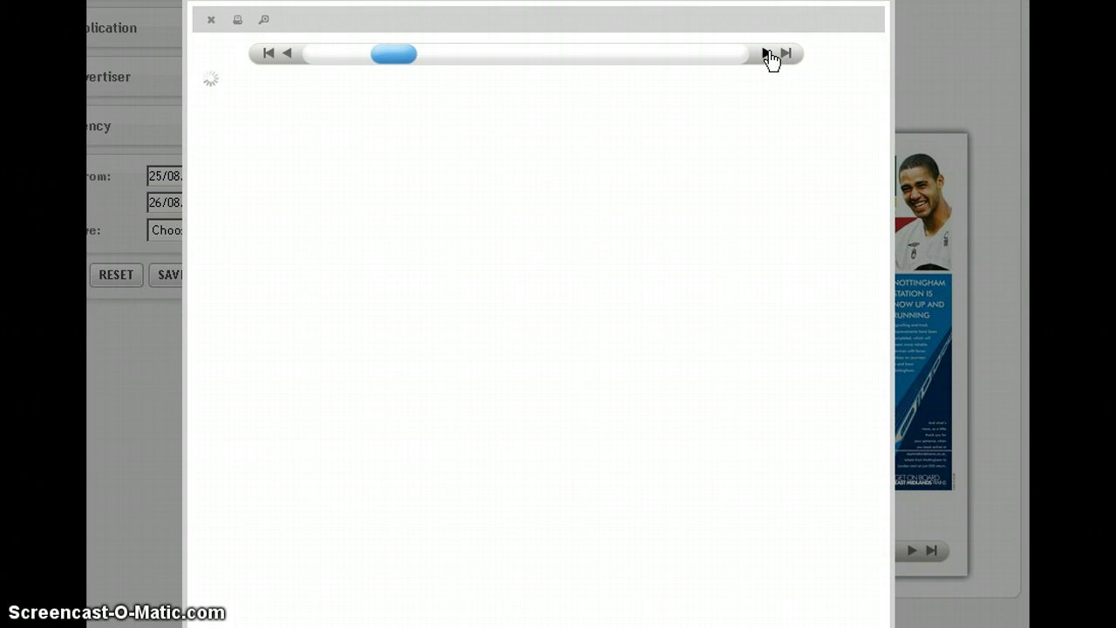
left_click(767, 55)
left_click(767, 54)
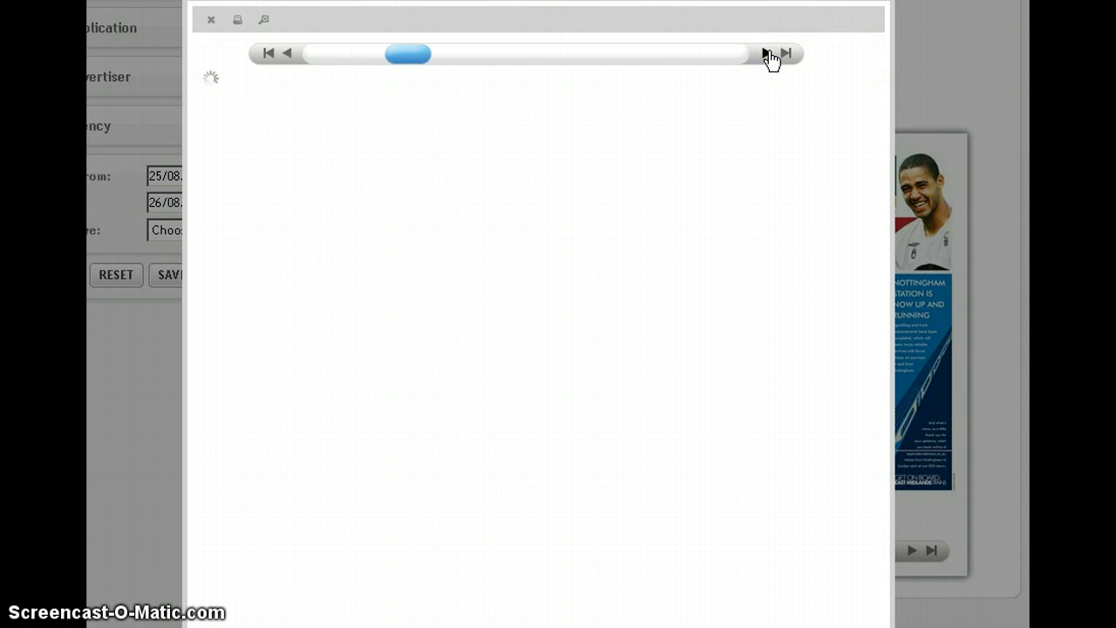
left_click(766, 54)
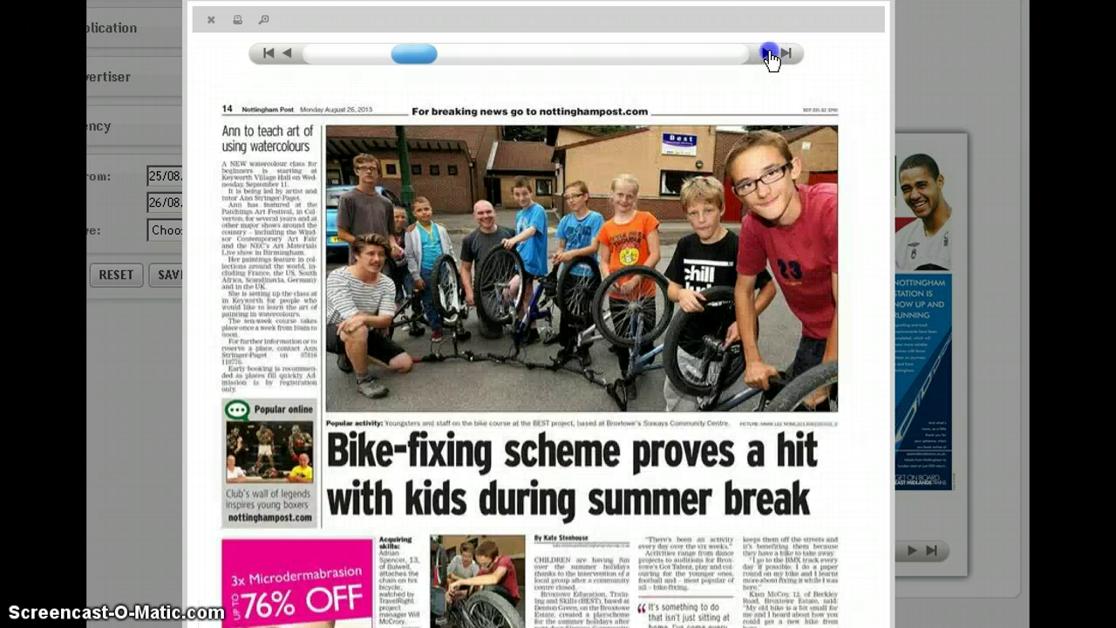
left_click(767, 54)
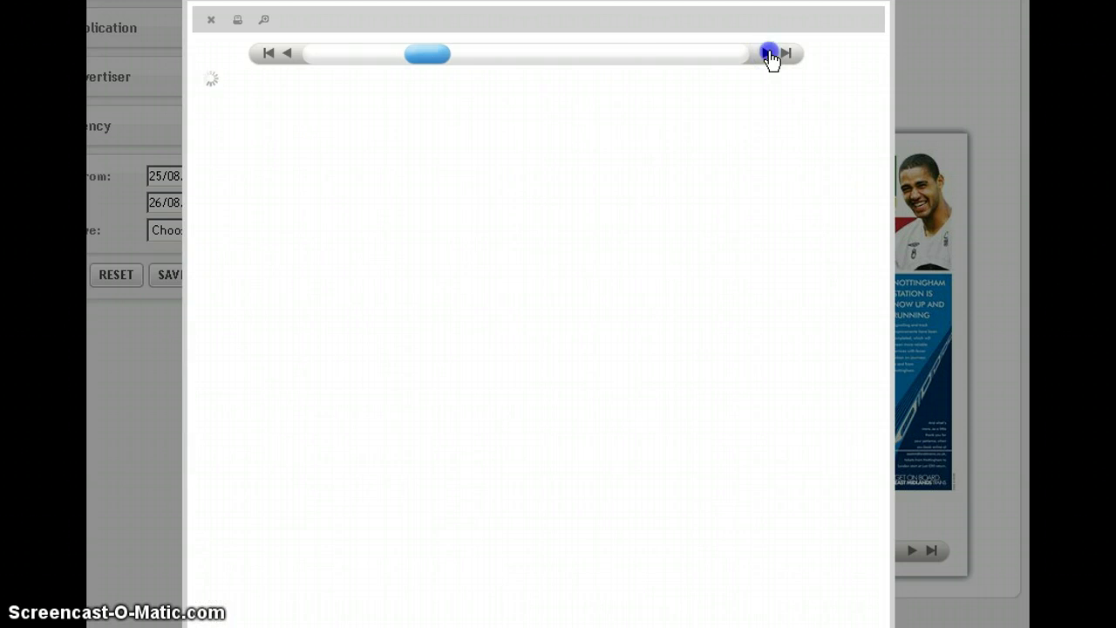
left_click(767, 54)
left_click(767, 54)
left_click(766, 54)
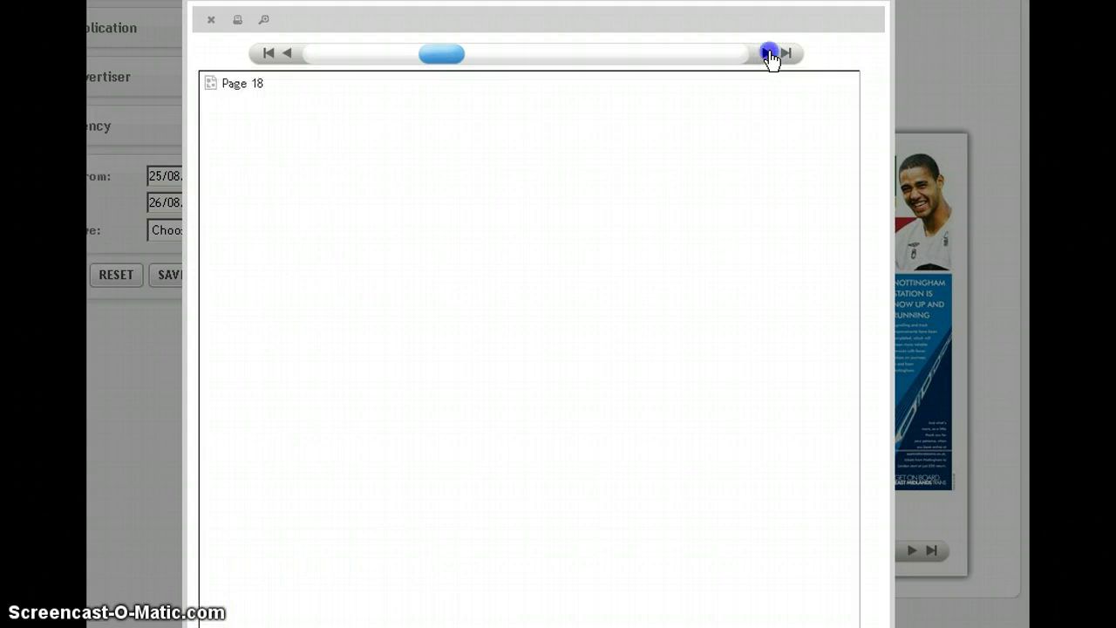
left_click(766, 54)
left_click(766, 54)
left_click(767, 54)
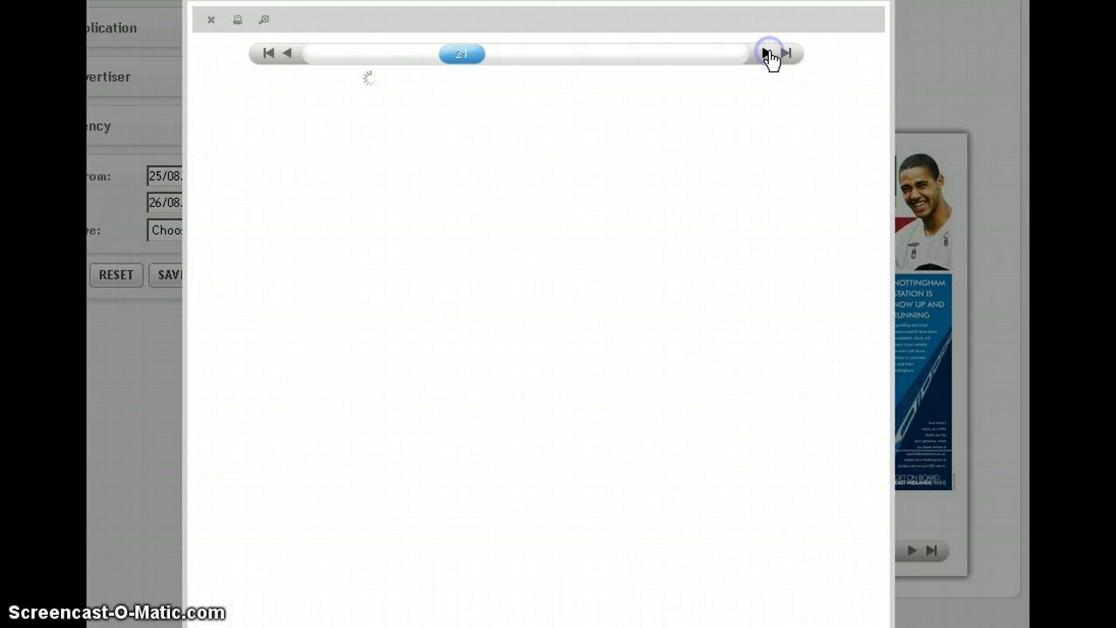
left_click(767, 54)
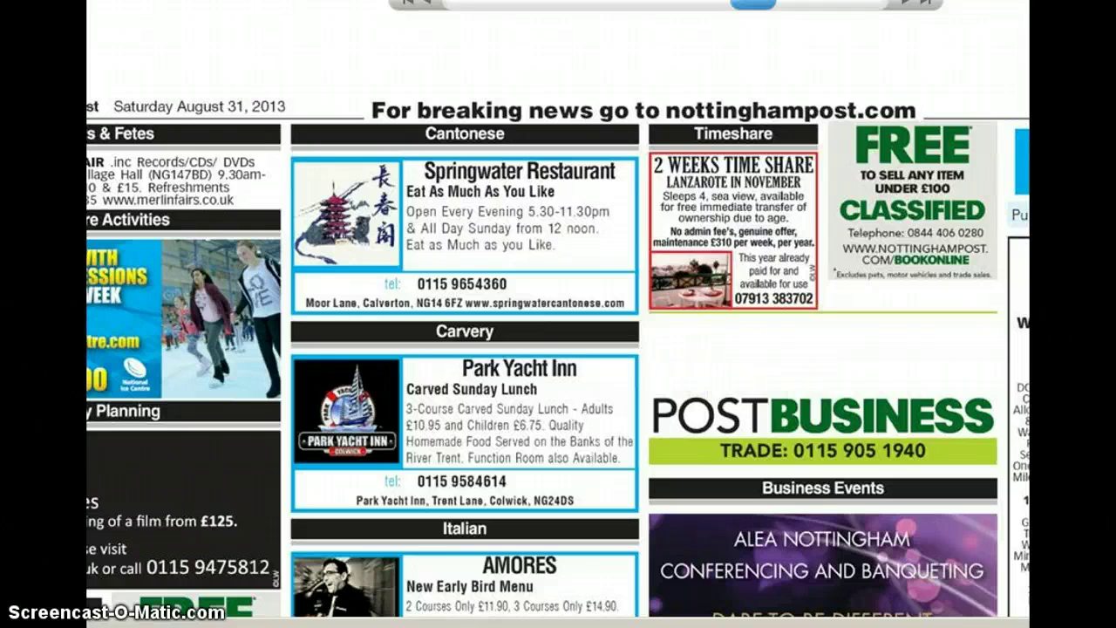
- Examine the Accommodation To Let and Property To Let classifieds in the Saturday August 31, 2013 issue
scroll(558, 314, "down", 10)
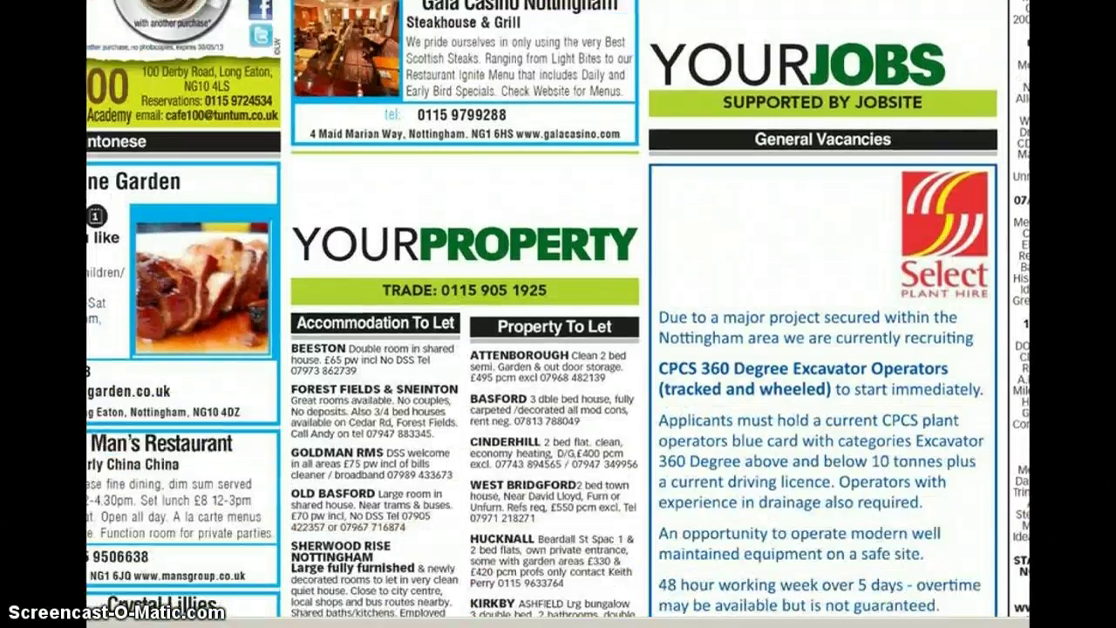
scroll(558, 314, "down", 3)
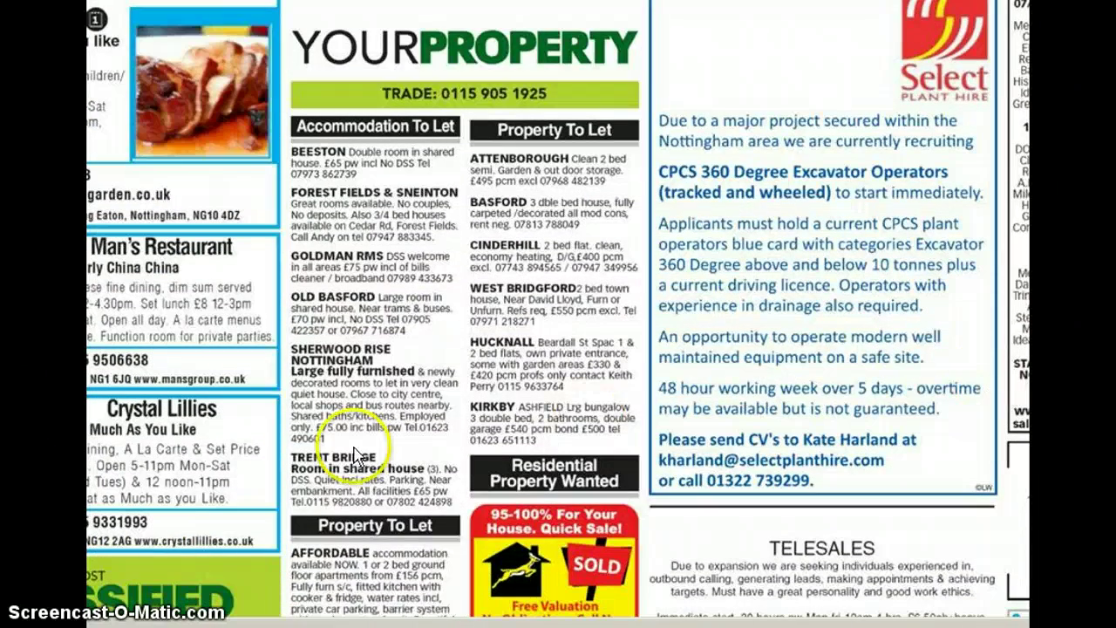
scroll(462, 410, "down", 2)
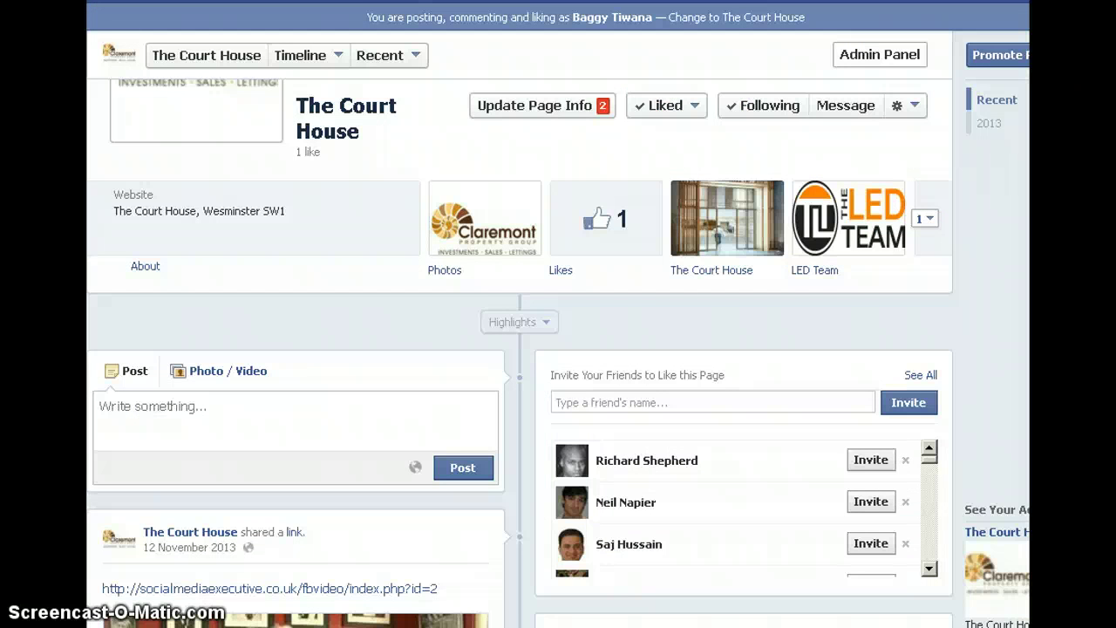
- Review The Court House Facebook page, from its cover and profile details through its shared links back to June 2013
scroll(520, 349, "down", 3)
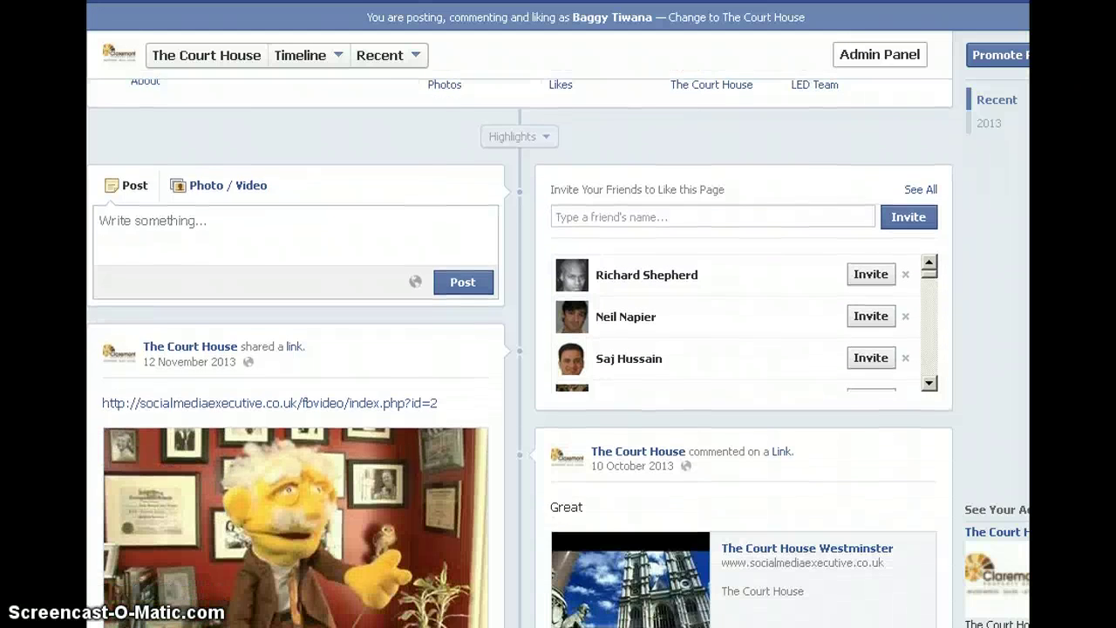
scroll(520, 348, "up", 3)
scroll(520, 349, "up", 4)
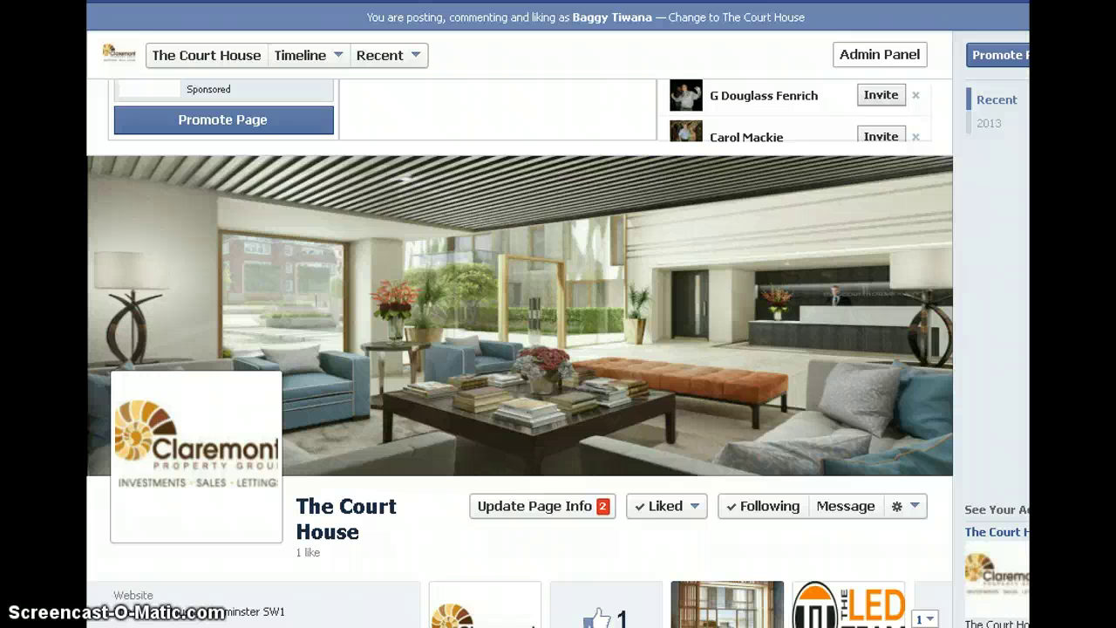
scroll(519, 348, "down", 3)
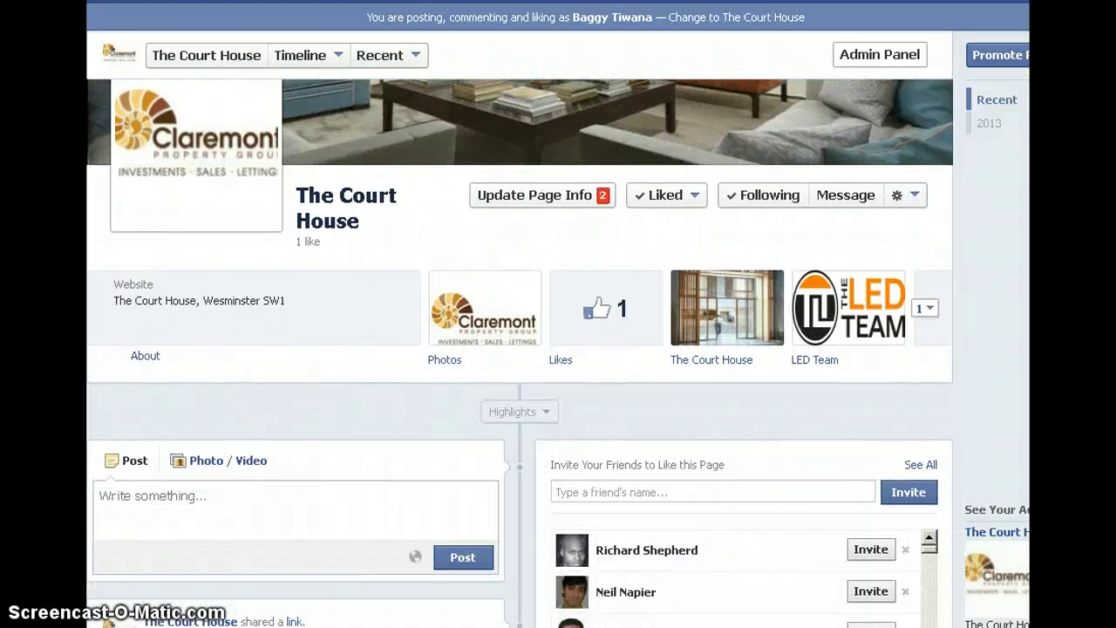
scroll(519, 353, "down", 1)
scroll(520, 352, "down", 4)
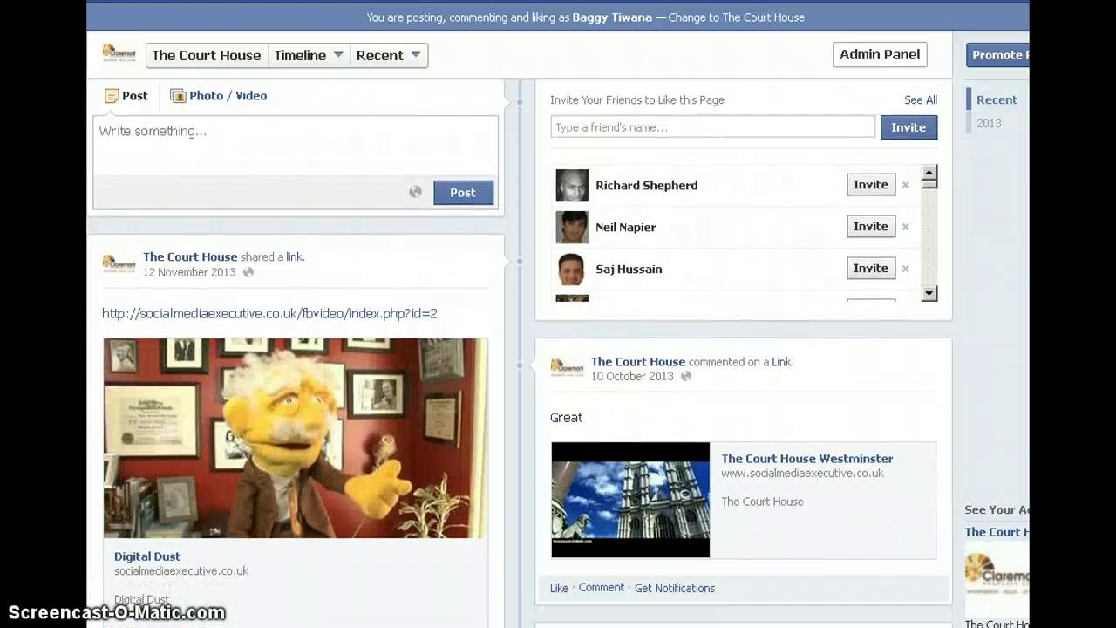
scroll(520, 352, "down", 1)
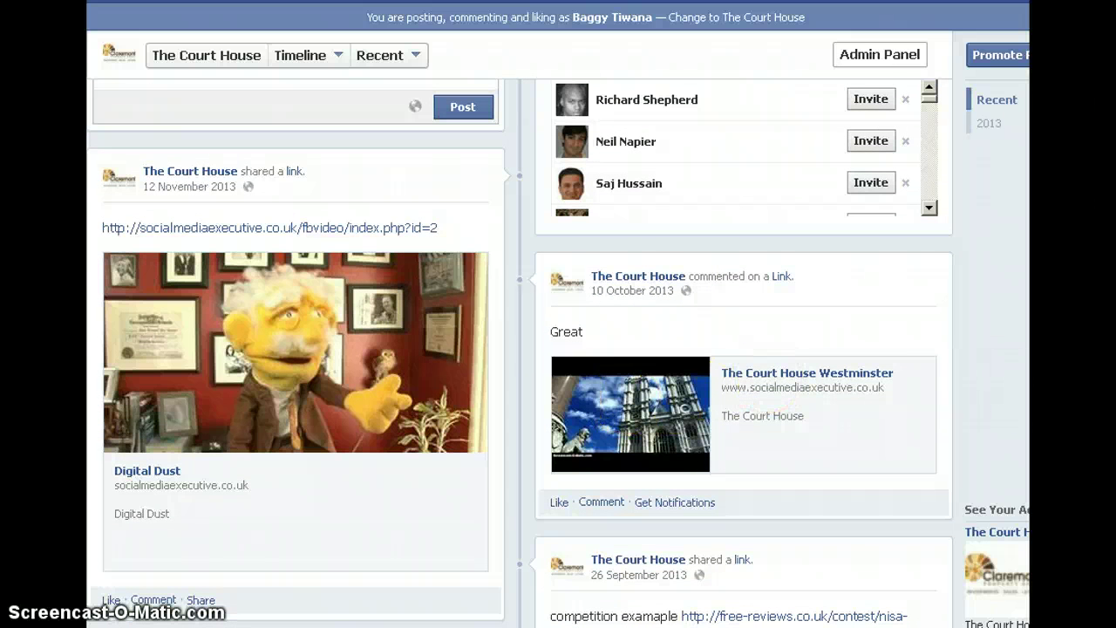
scroll(520, 352, "down", 1)
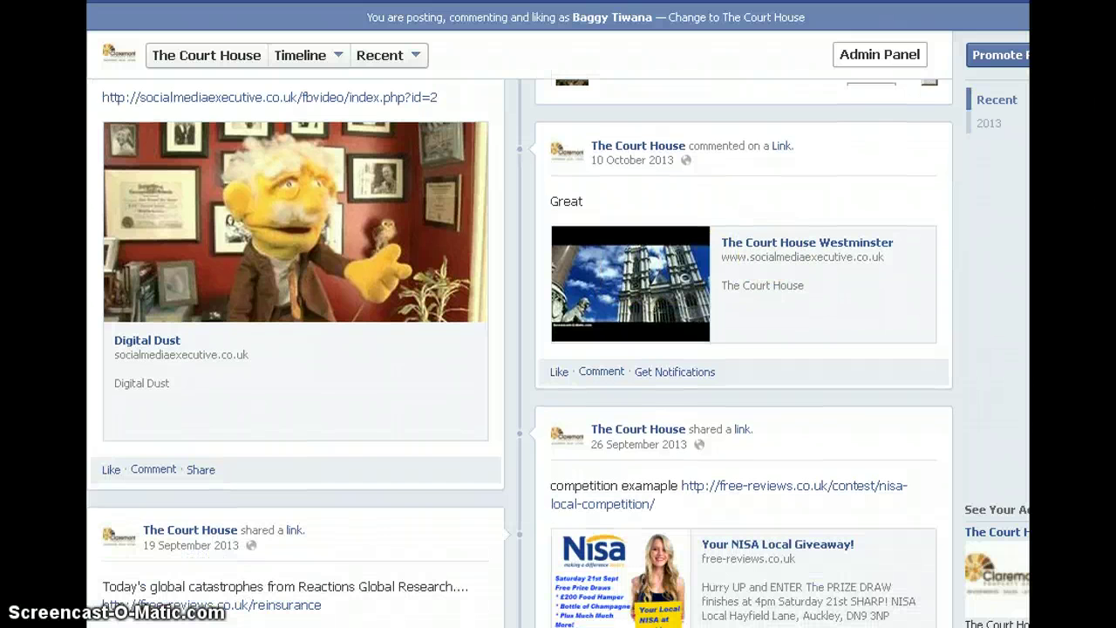
scroll(800, 377, "down", 2)
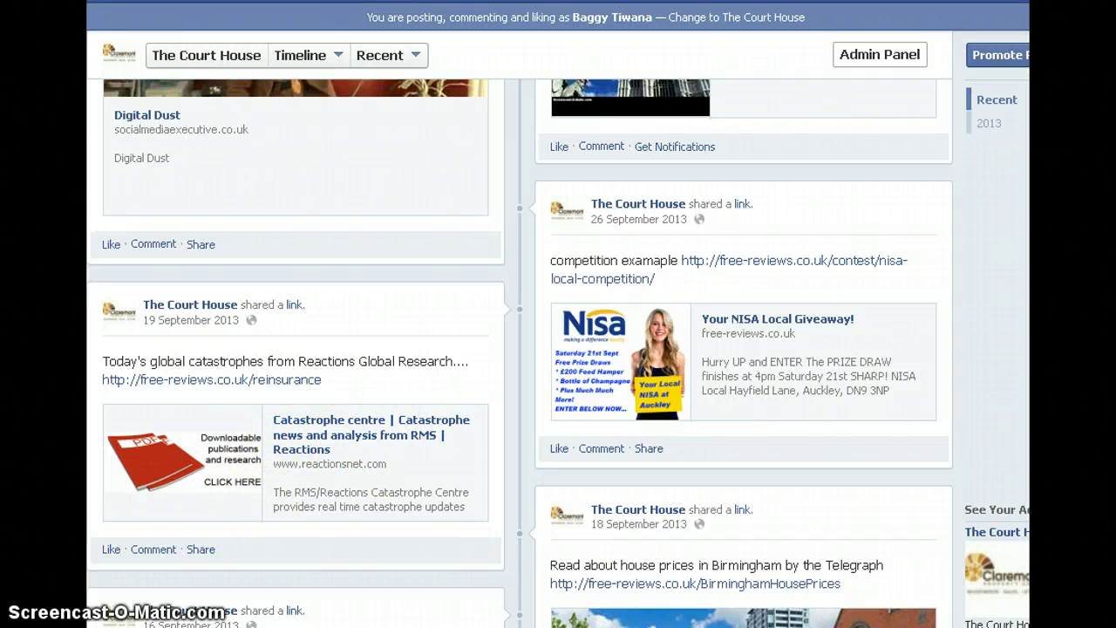
scroll(959, 223, "down", 6)
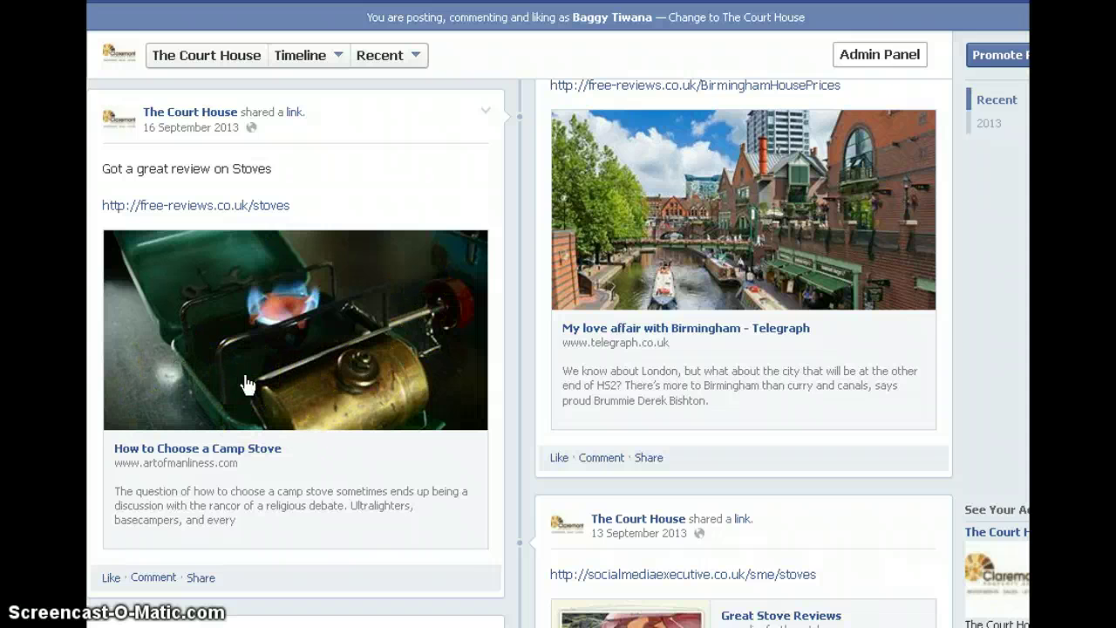
scroll(520, 353, "down", 5)
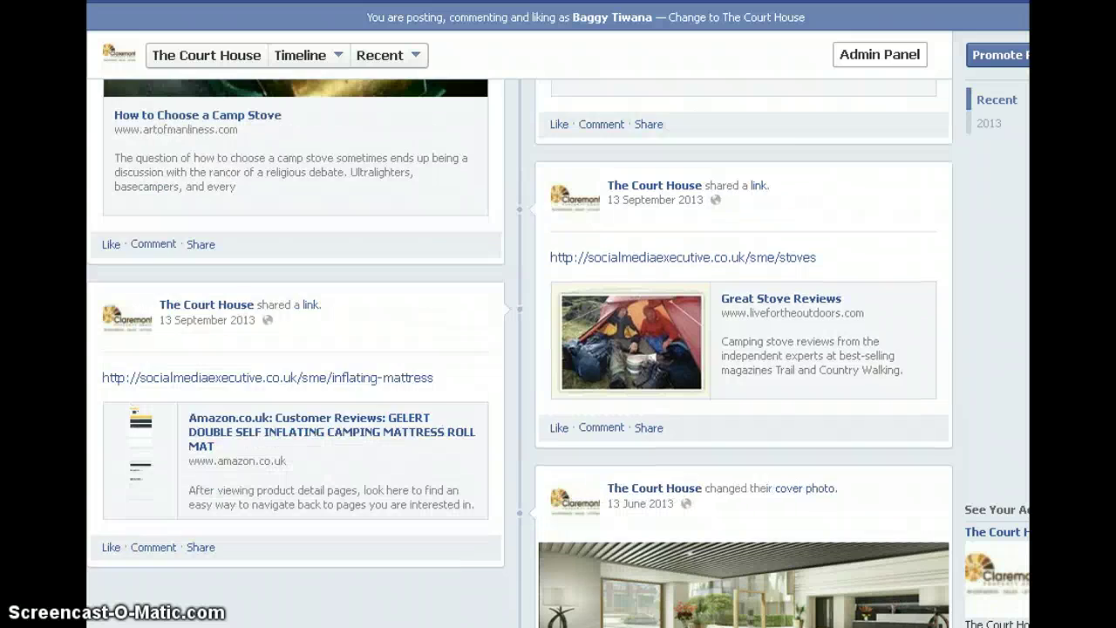
scroll(520, 353, "down", 2)
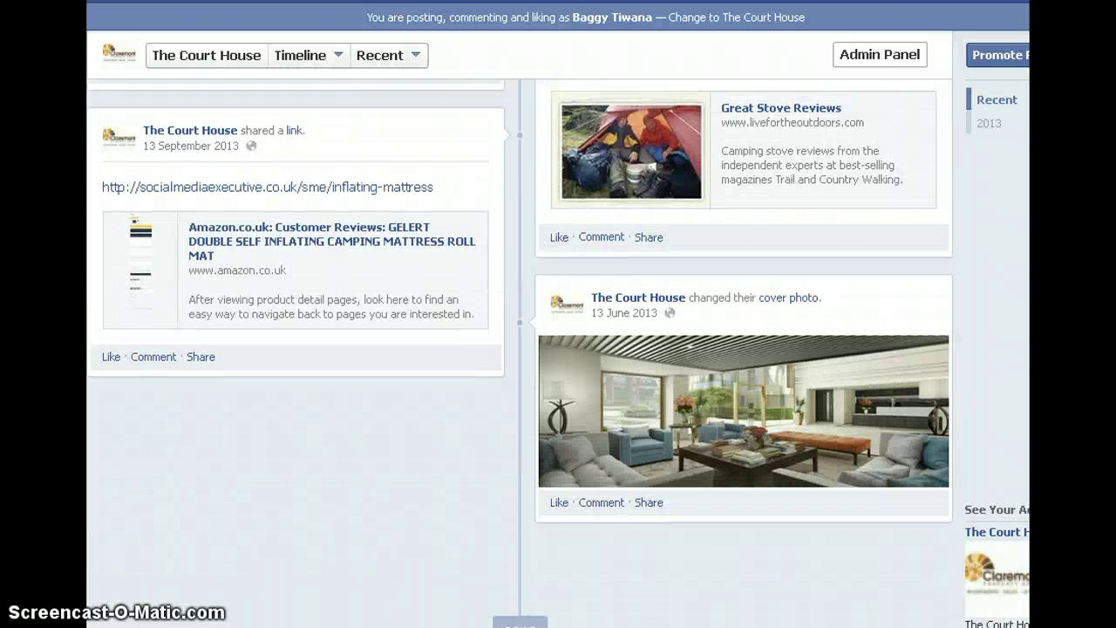
scroll(520, 353, "up", 8)
scroll(519, 353, "up", 10)
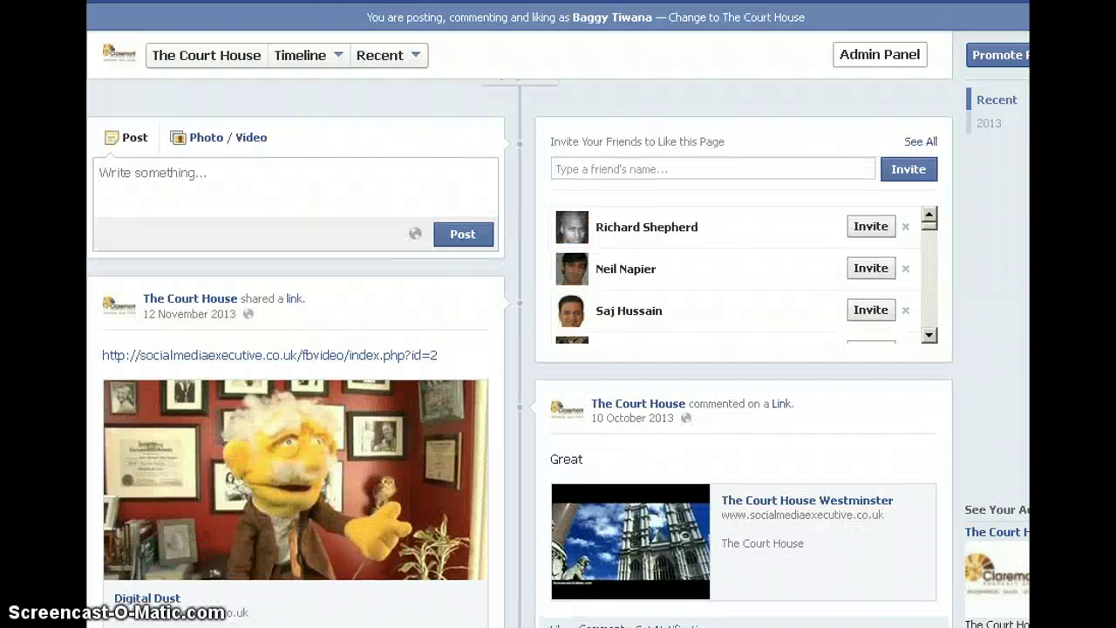
scroll(520, 353, "up", 10)
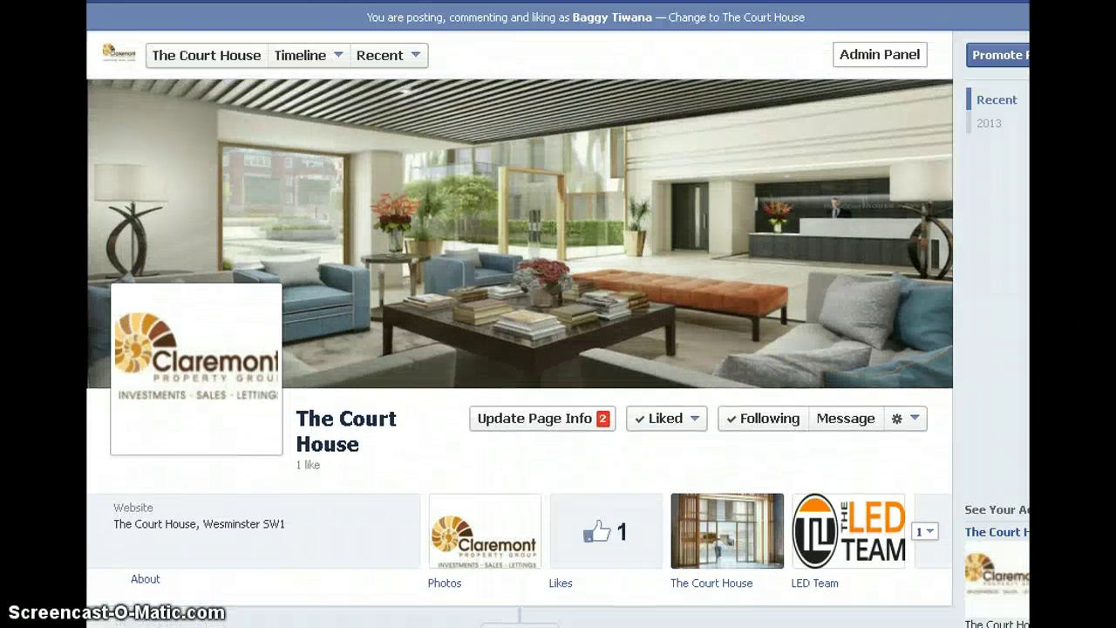
- Start a Facebook advert with the Page Likes objective for The Court House page and continue to its image settings
mouse_move(558, 288)
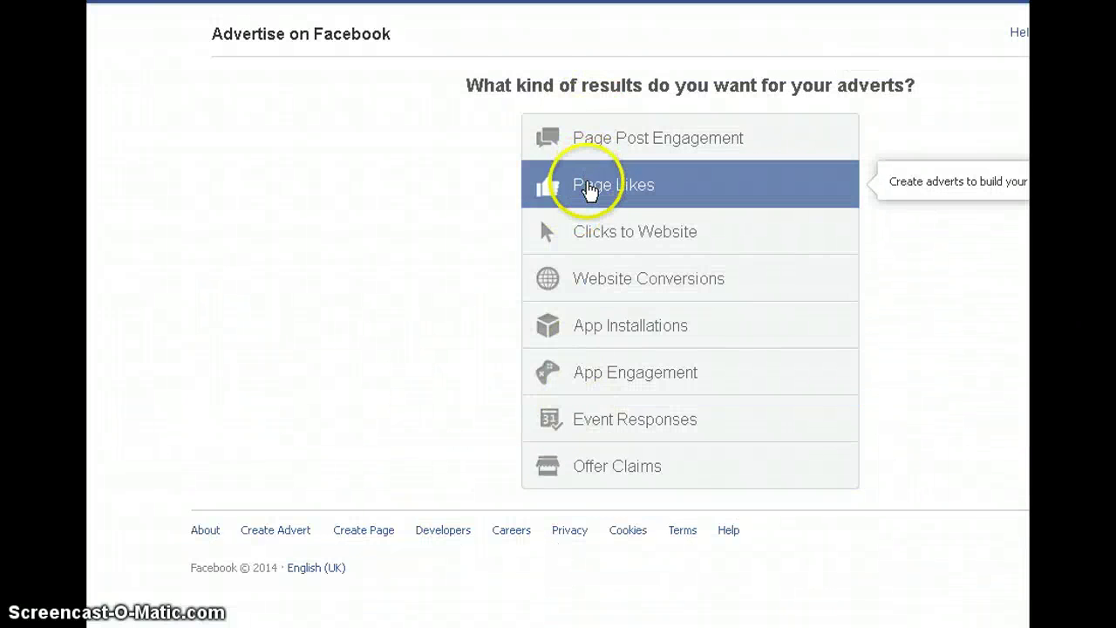
left_click(589, 190)
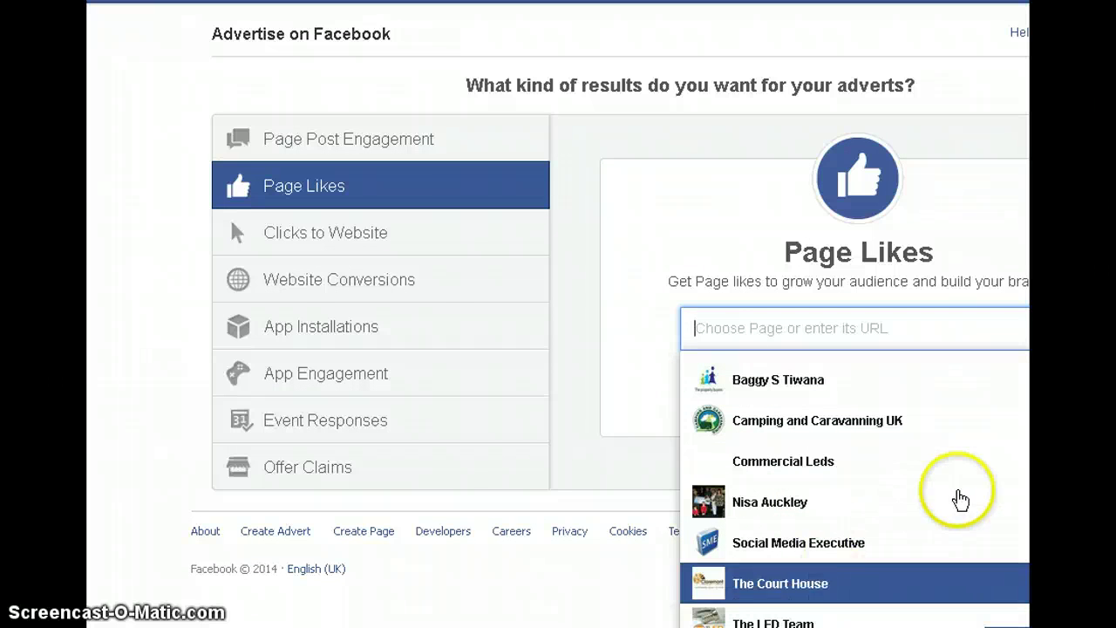
left_click(811, 591)
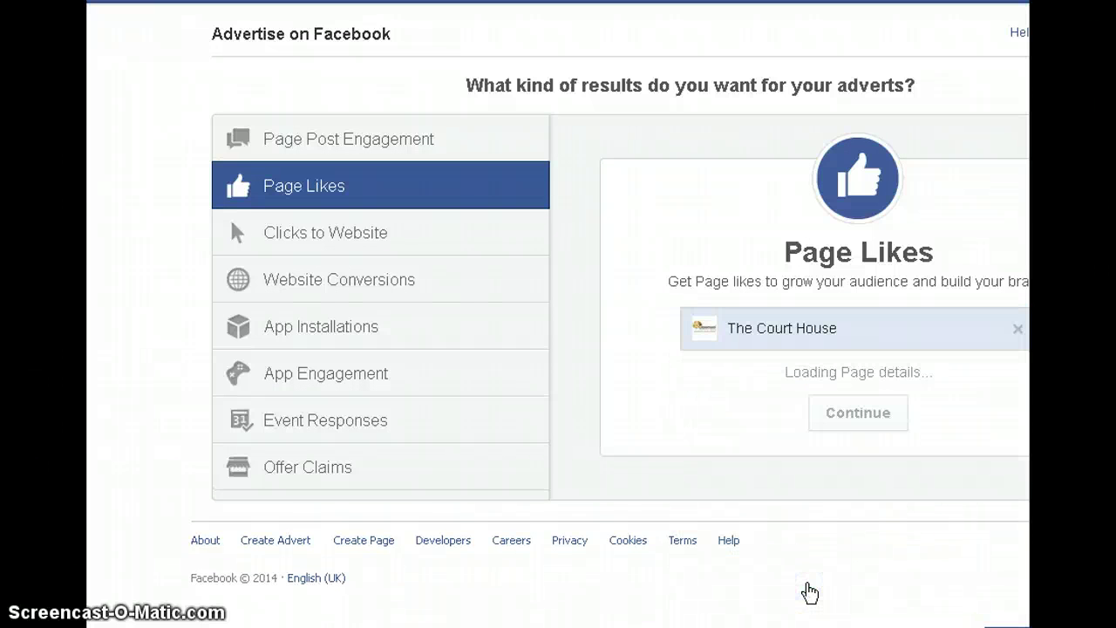
left_click(858, 412)
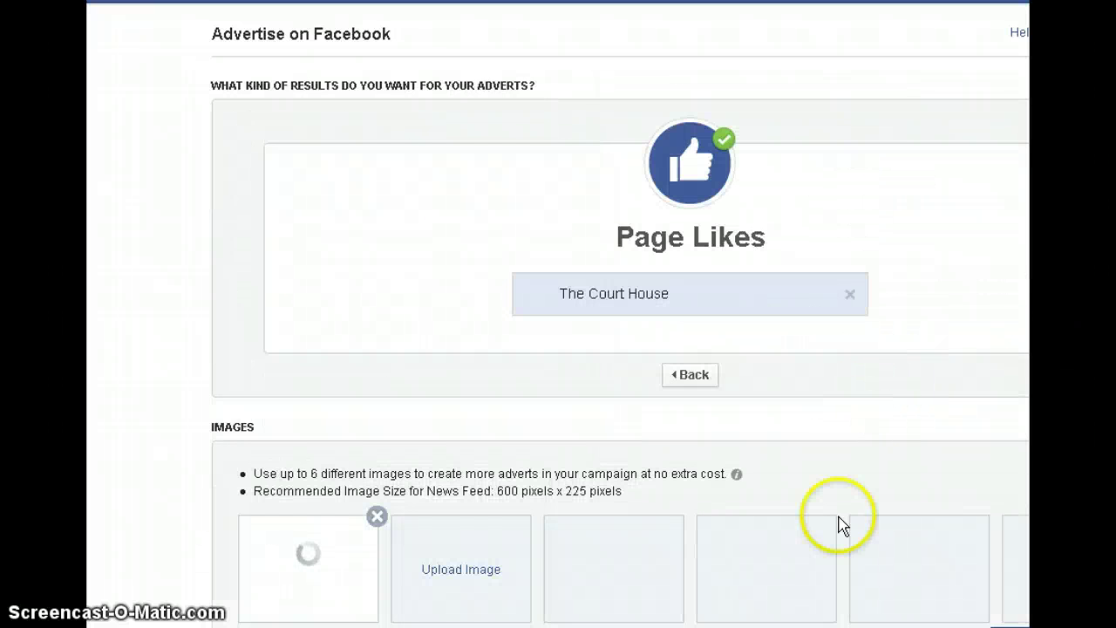
scroll(773, 528, "down", 3)
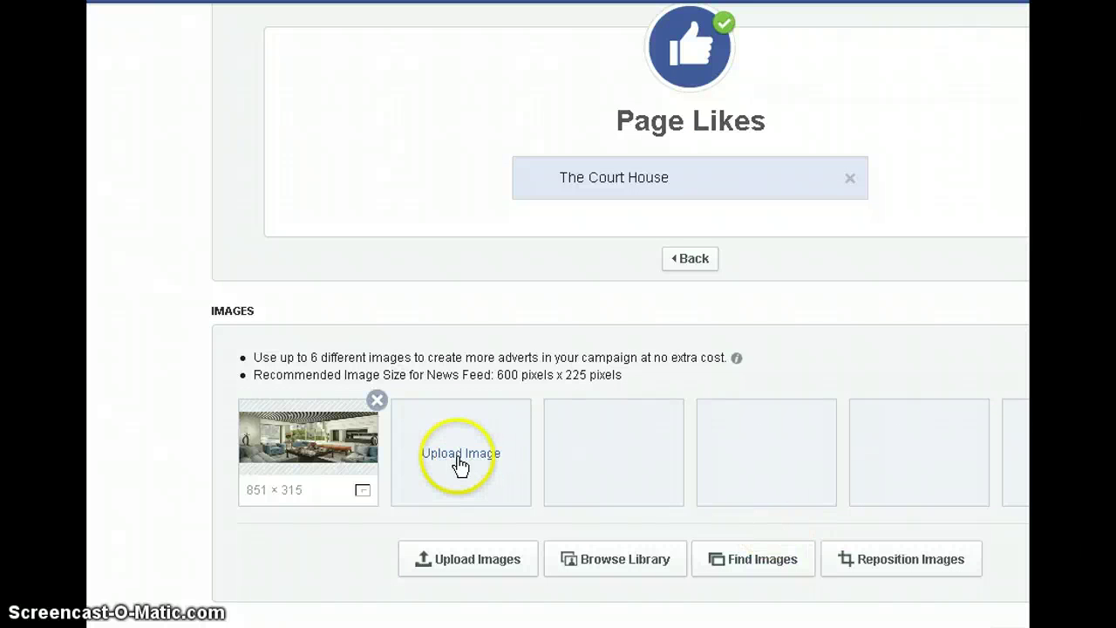
scroll(610, 471, "down", 3)
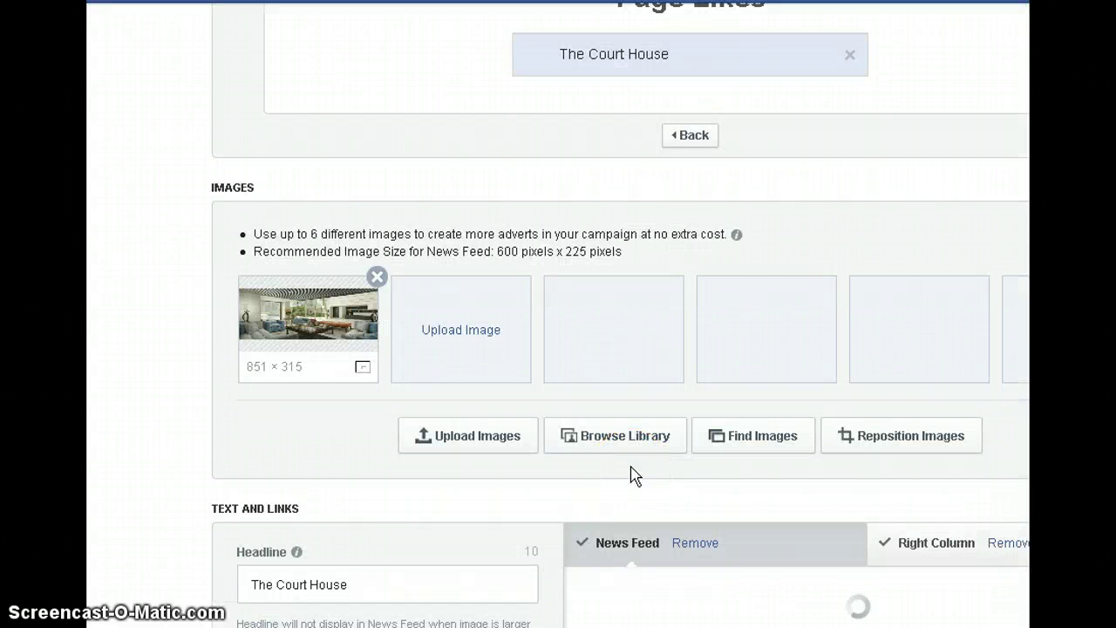
- Dismiss the Simplified Interests Targeting tip and examine the advert's audience options, including the More Categories list
scroll(623, 471, "down", 15)
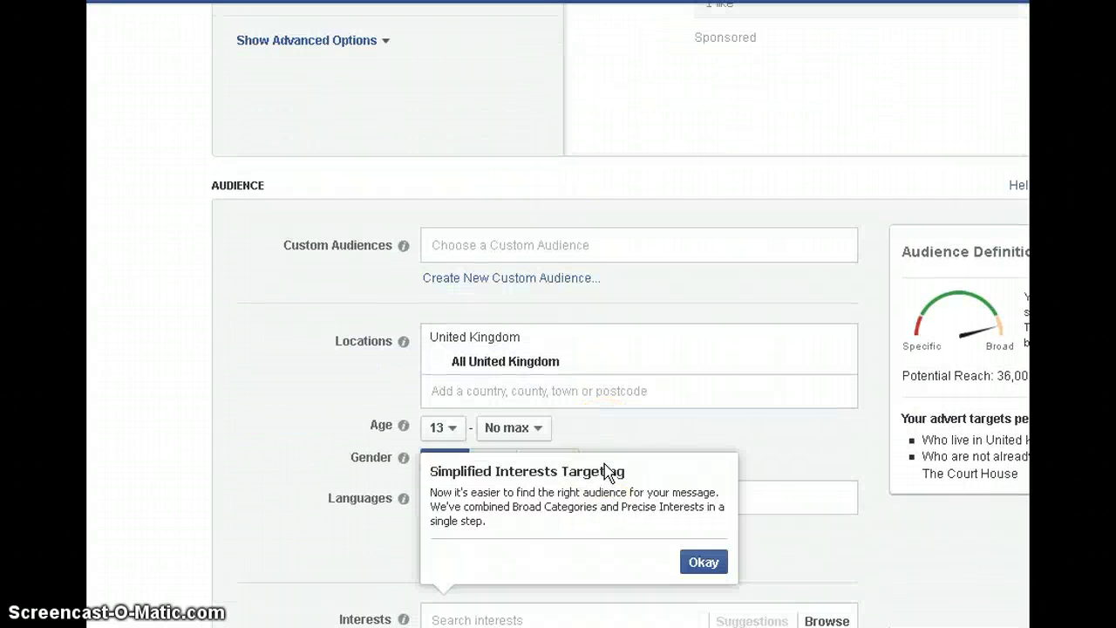
scroll(608, 471, "down", 5)
left_click(705, 345)
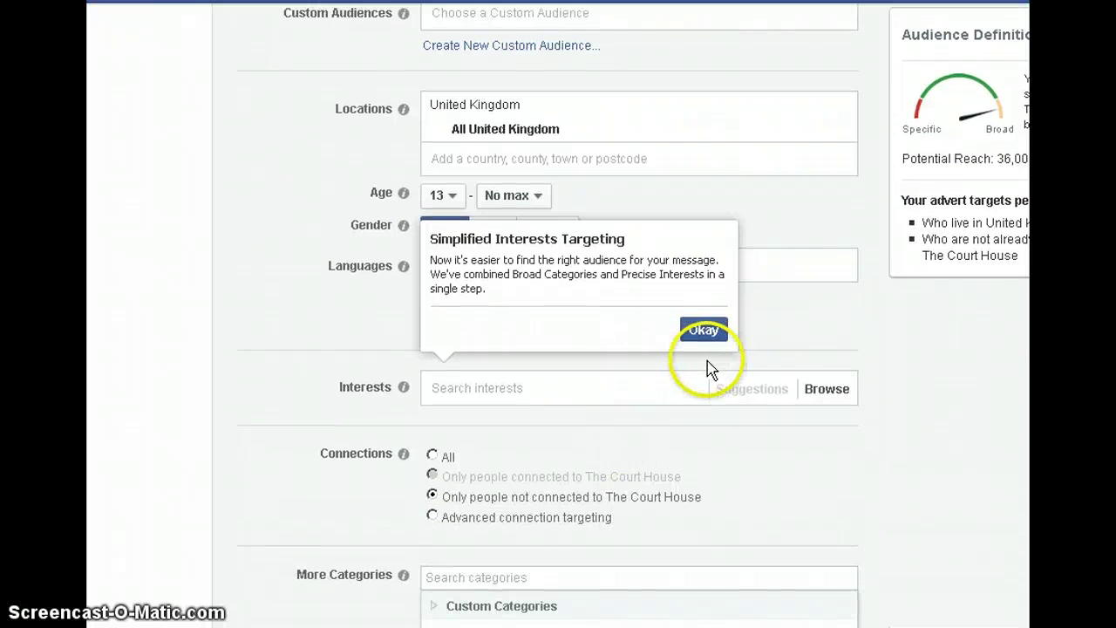
left_click(709, 336)
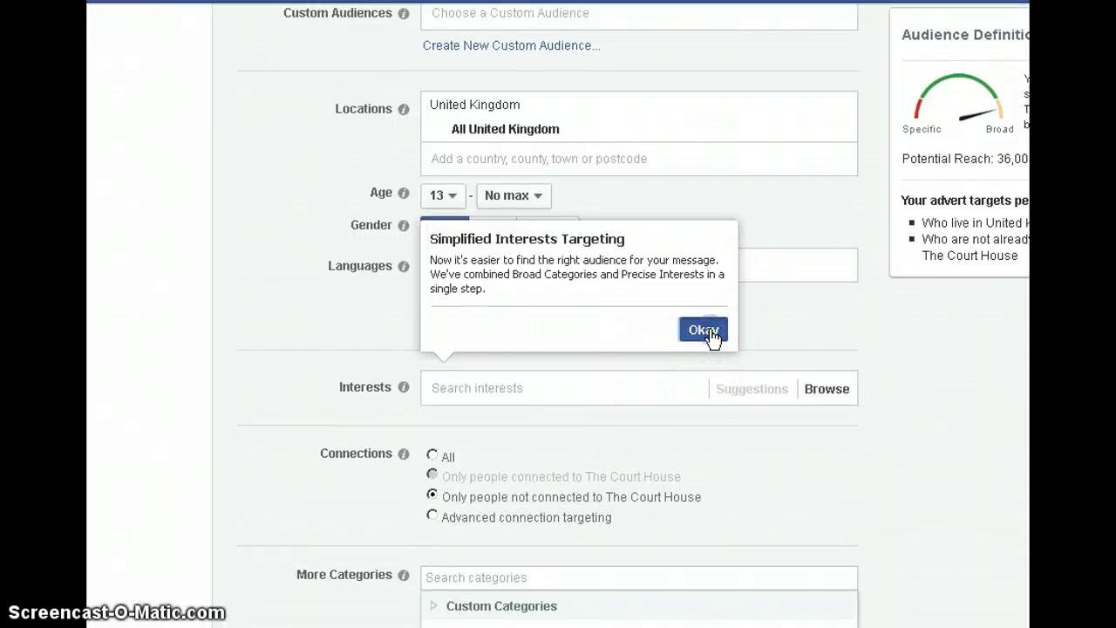
scroll(663, 294, "down", 1)
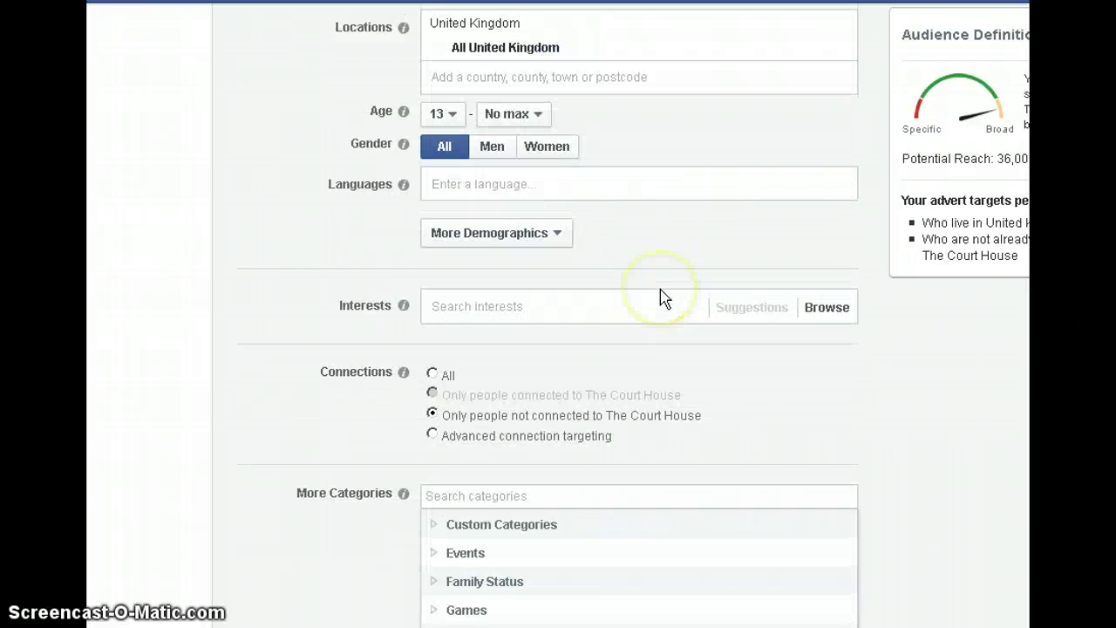
scroll(663, 297, "down", 1)
scroll(663, 296, "down", 3)
mouse_move(531, 387)
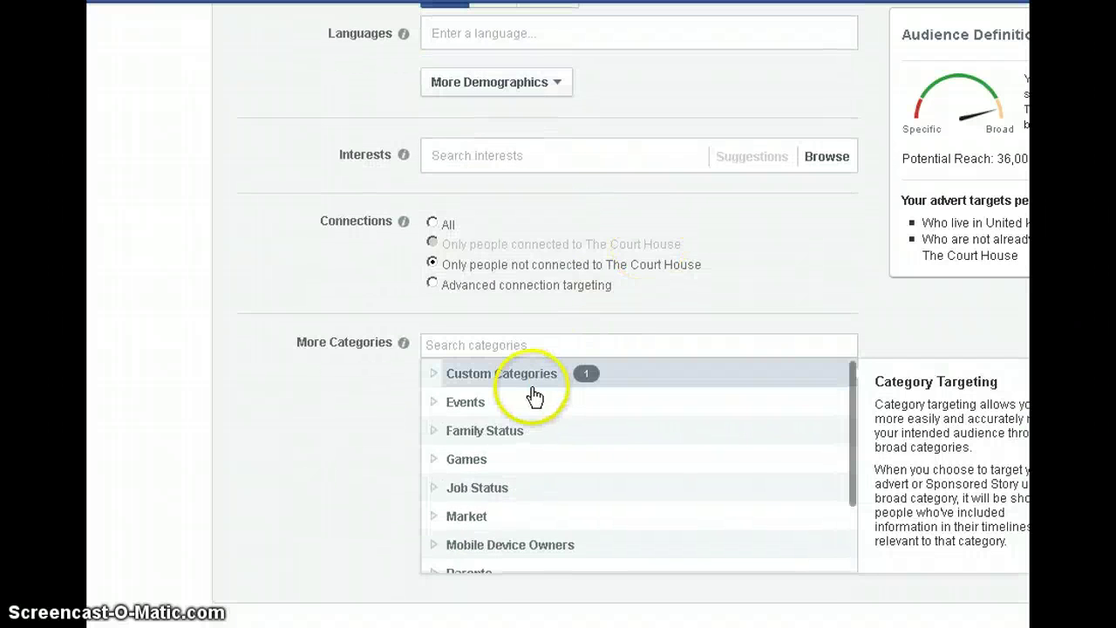
scroll(593, 417, "down", 3)
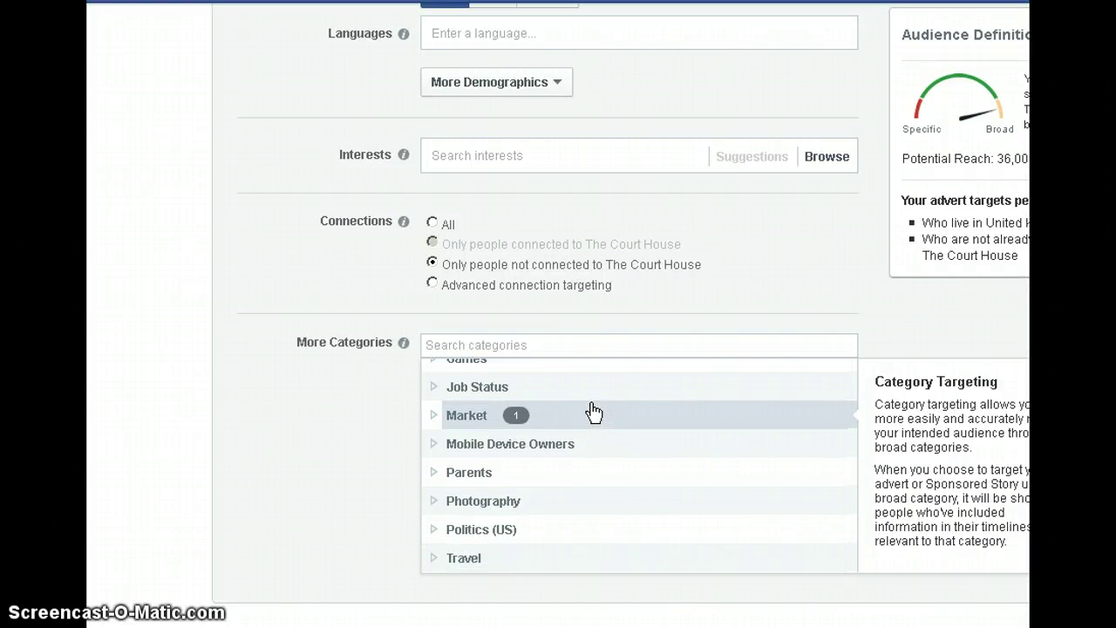
left_click(593, 417)
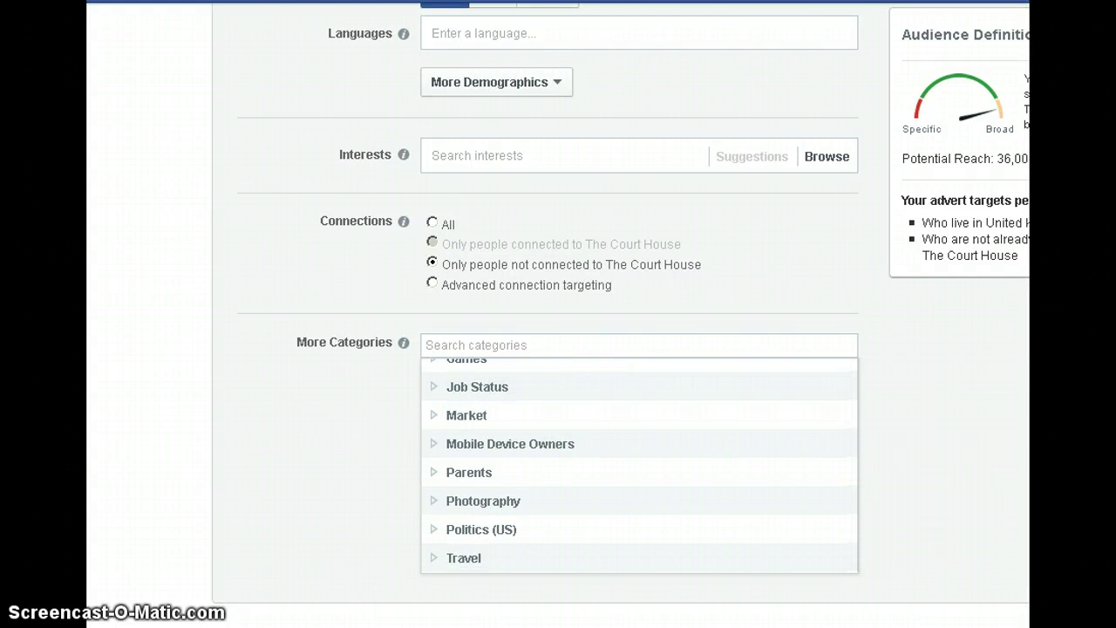
- Start a new Data File Custom Audience for the advert
left_click(531, 513)
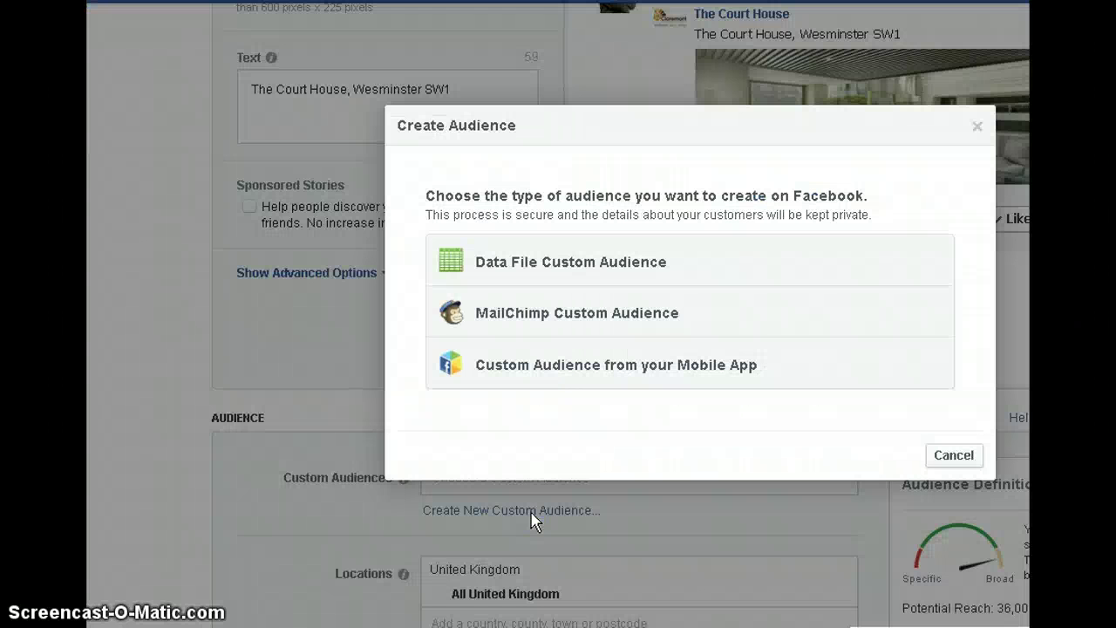
left_click(538, 267)
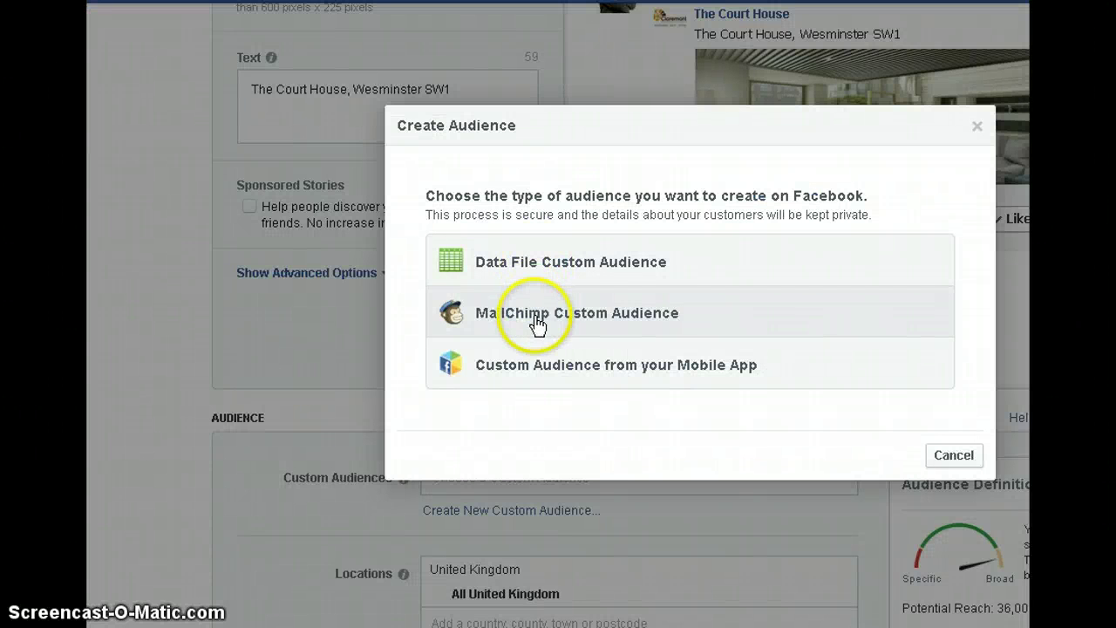
left_click(541, 265)
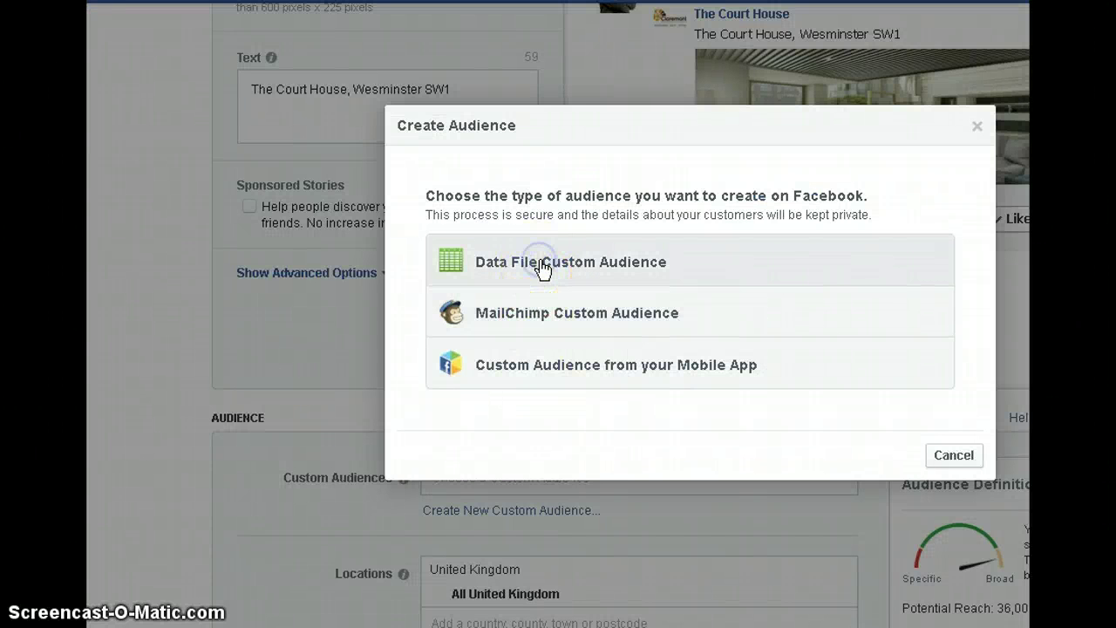
- Name the audience "letting agents nottingham", describe it as "Scrapped ID" and choose User IDs as its data type
left_click(593, 245)
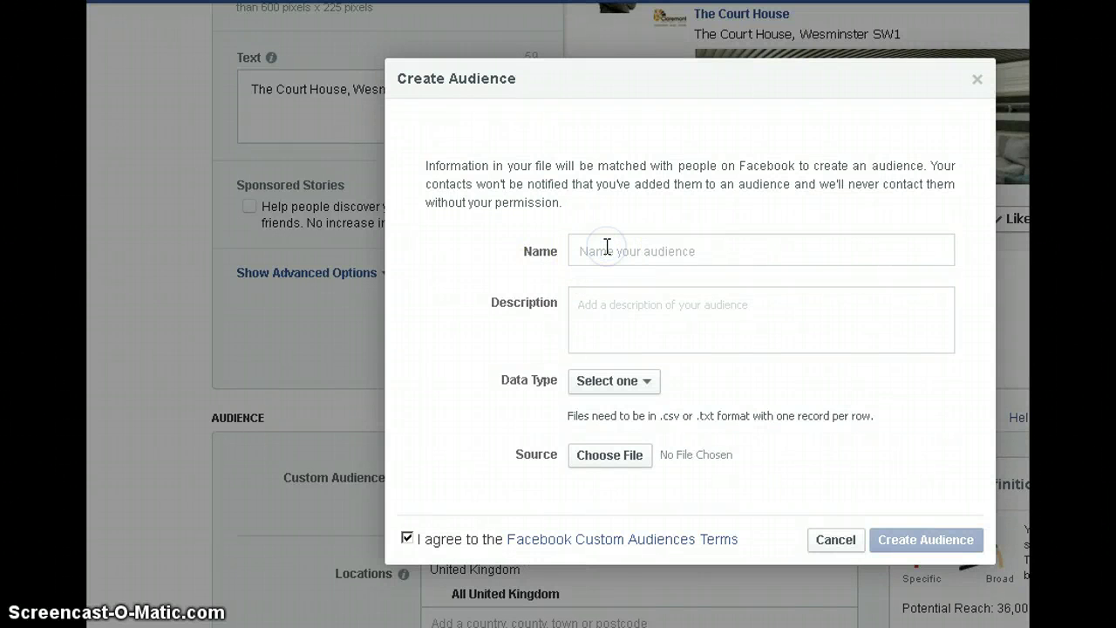
type("lettting")
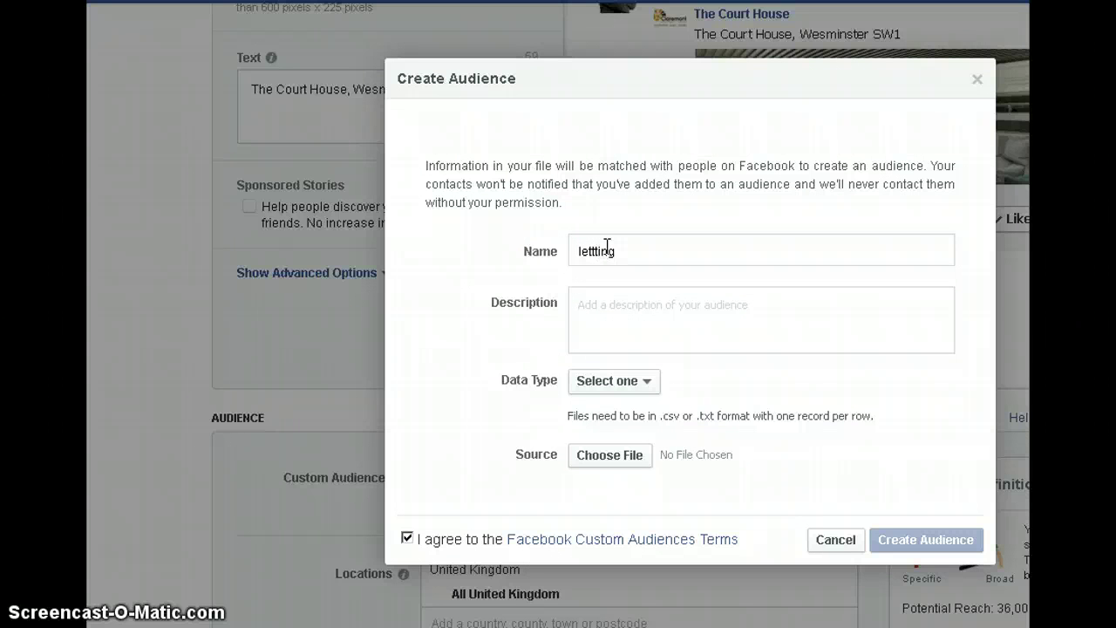
key("BackSpace")
key("BackSpace")
key("BackSpace")
key("BackSpace")
key("BackSpace")
type("ting agnets nottingham")
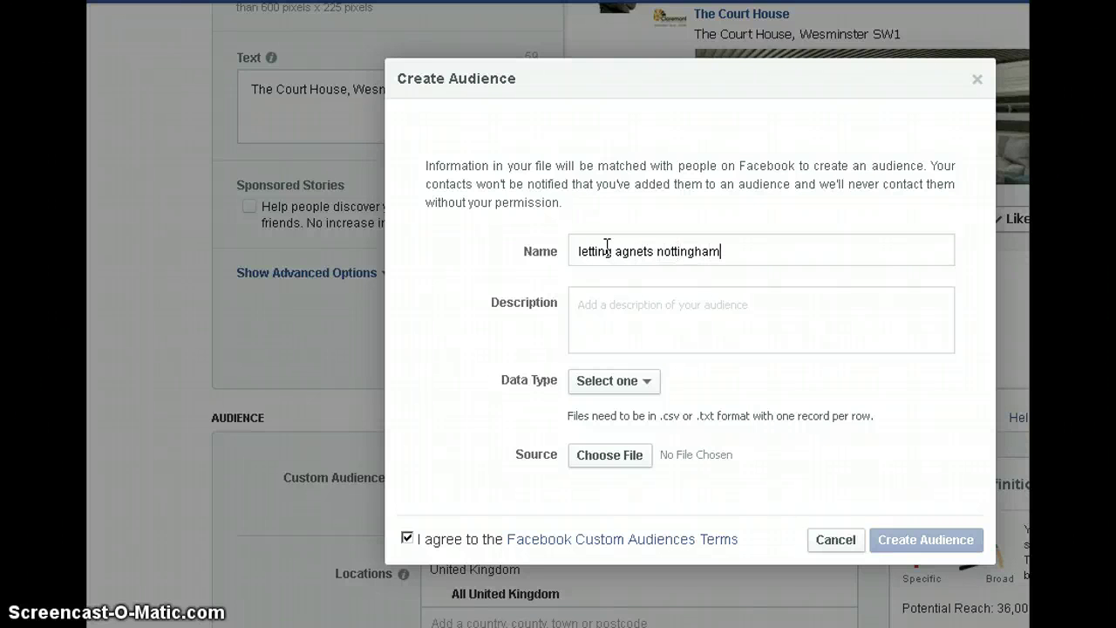
key("Left")
key("Left")
key("Left")
key("Left")
key("Left")
key("Left")
key("BackSpace")
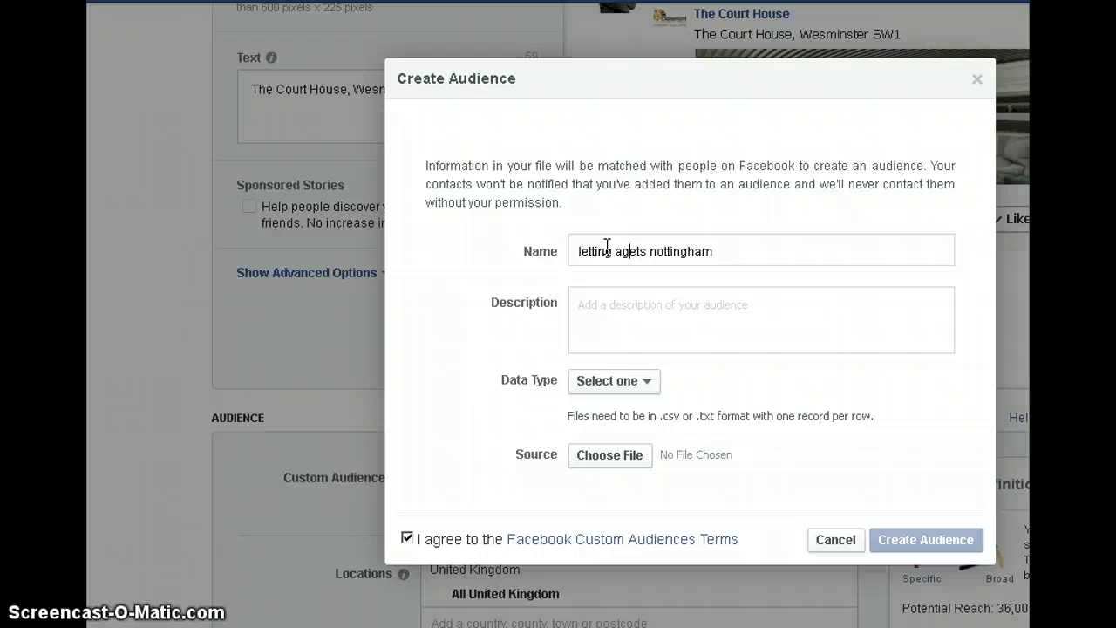
key("Right")
type("n")
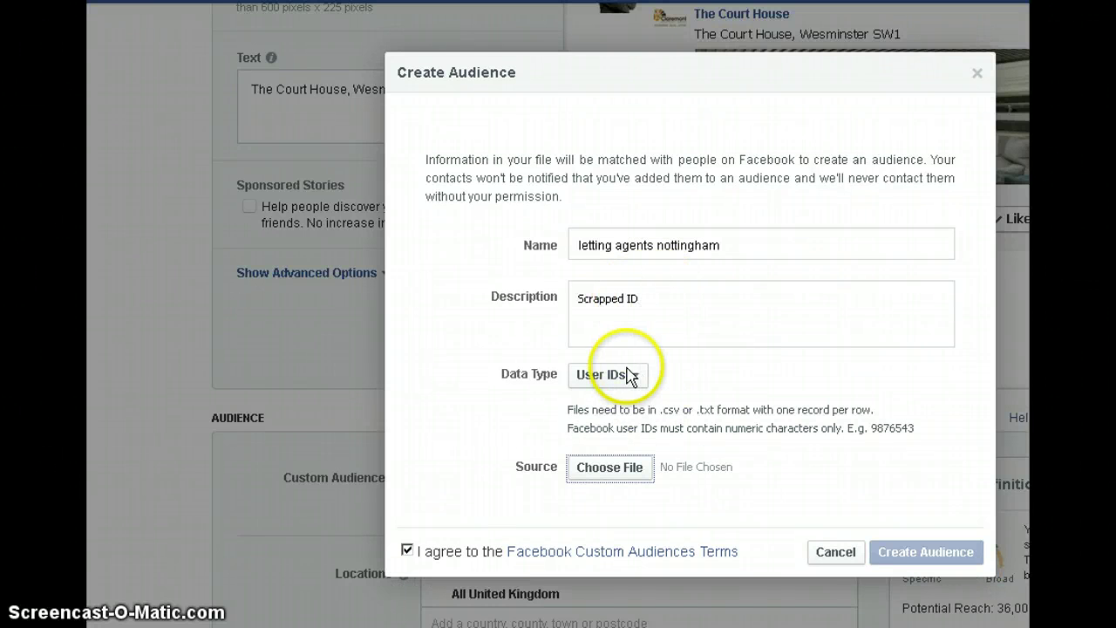
- Use the Nottingham Agents file from the martin&co folder as the source and create the custom audience
left_click(621, 471)
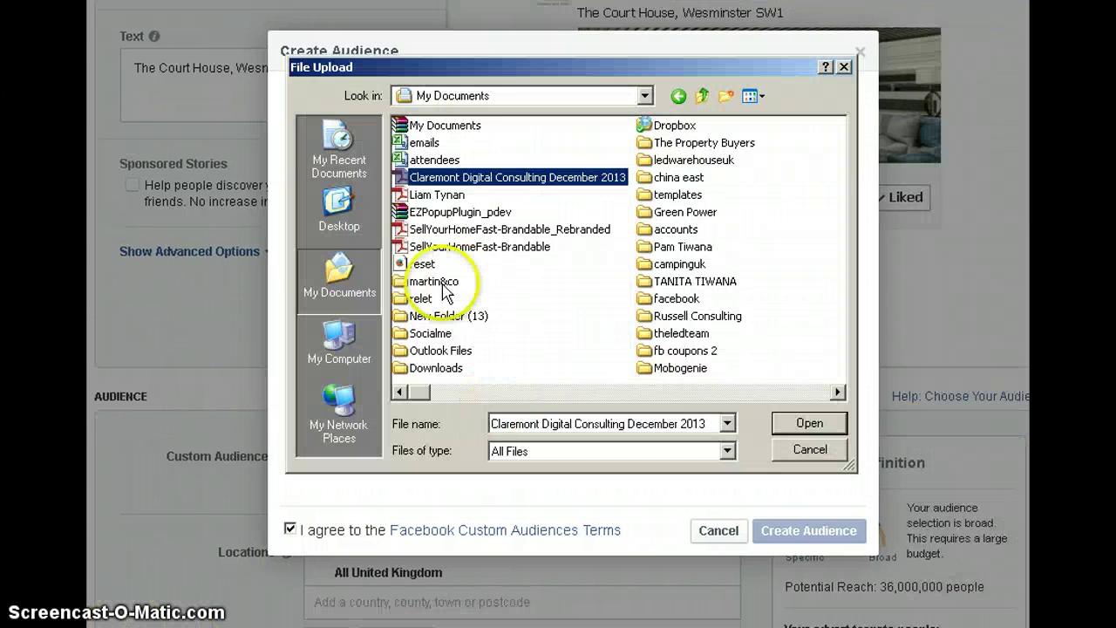
double_click(443, 283)
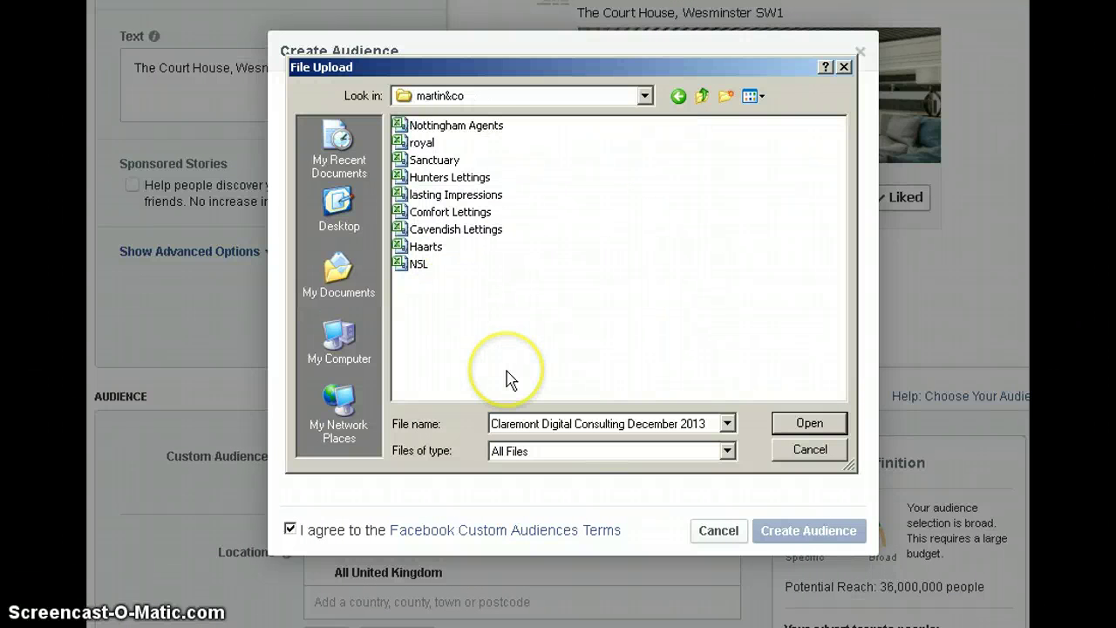
left_click(486, 131)
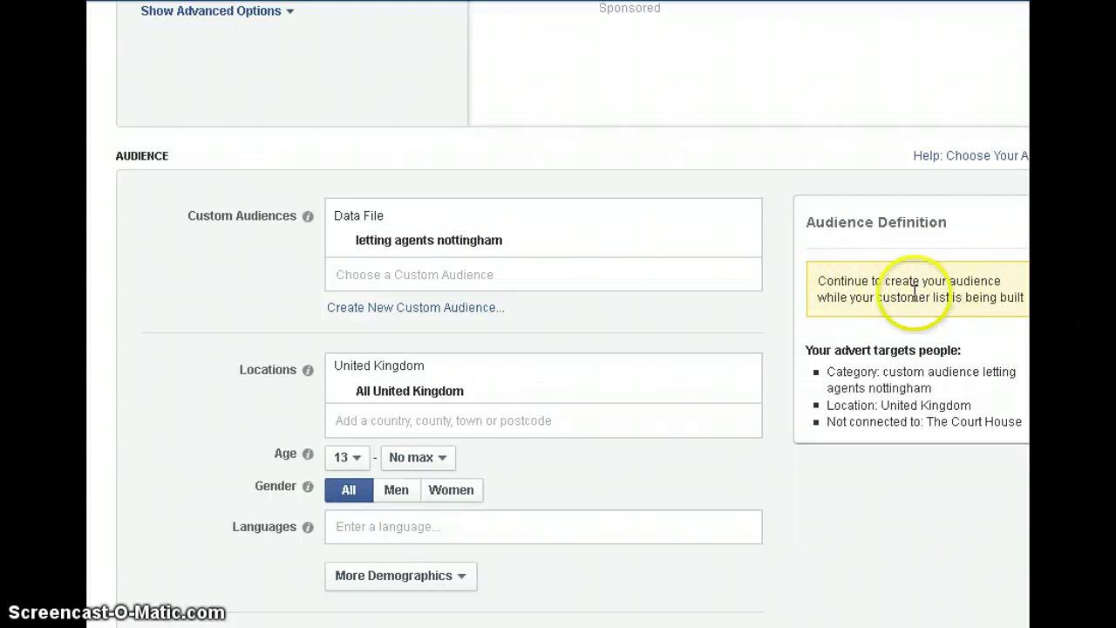
left_click(487, 553)
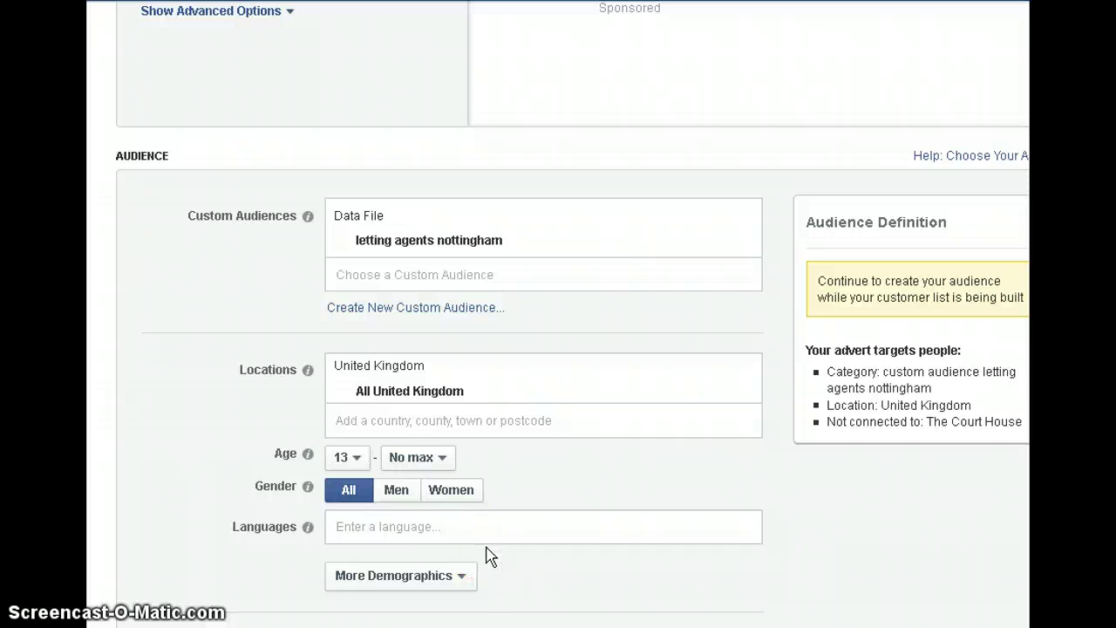
left_click(412, 551)
left_click(524, 611)
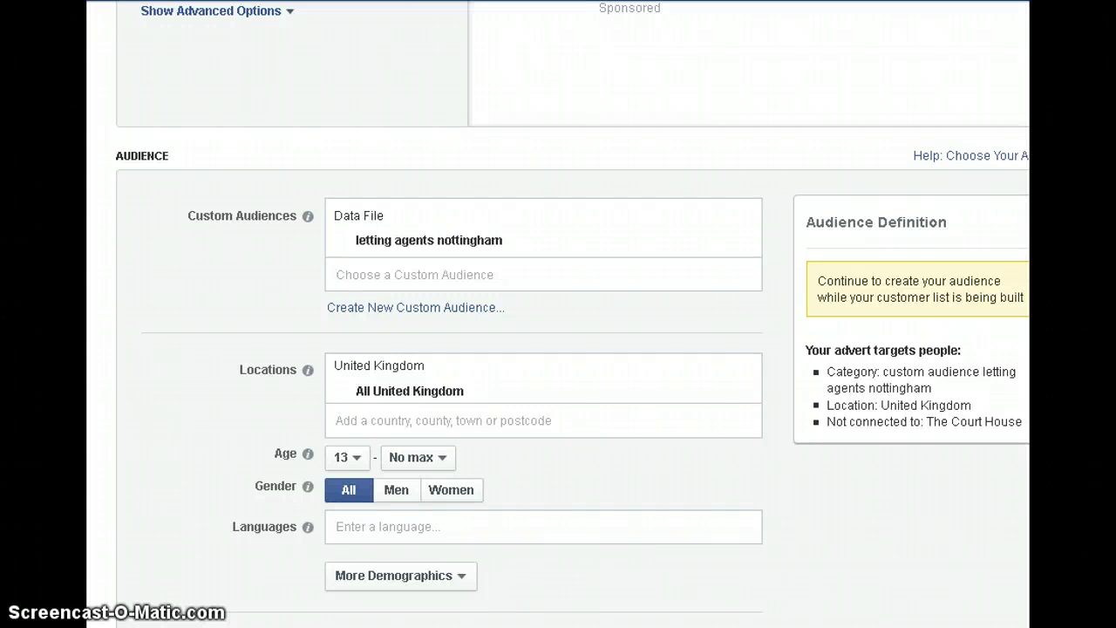